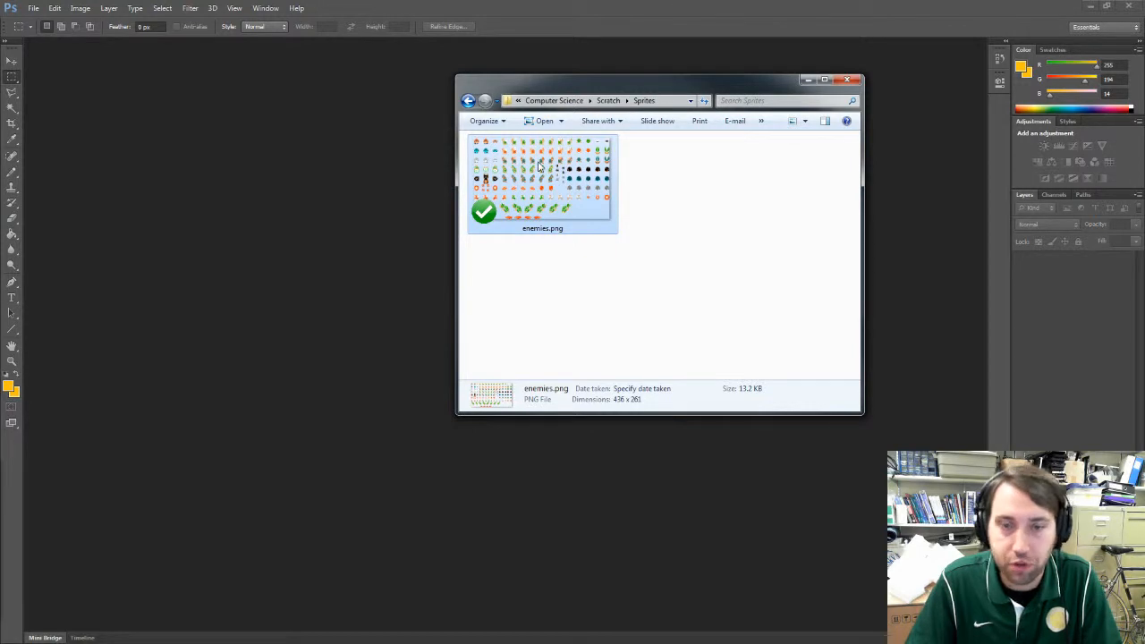
# Step: Open the enemies.png sprite sheet from the Sprites folder in Photoshop
pyautogui.moveTo(539, 166); pyautogui.dragTo(315, 219)
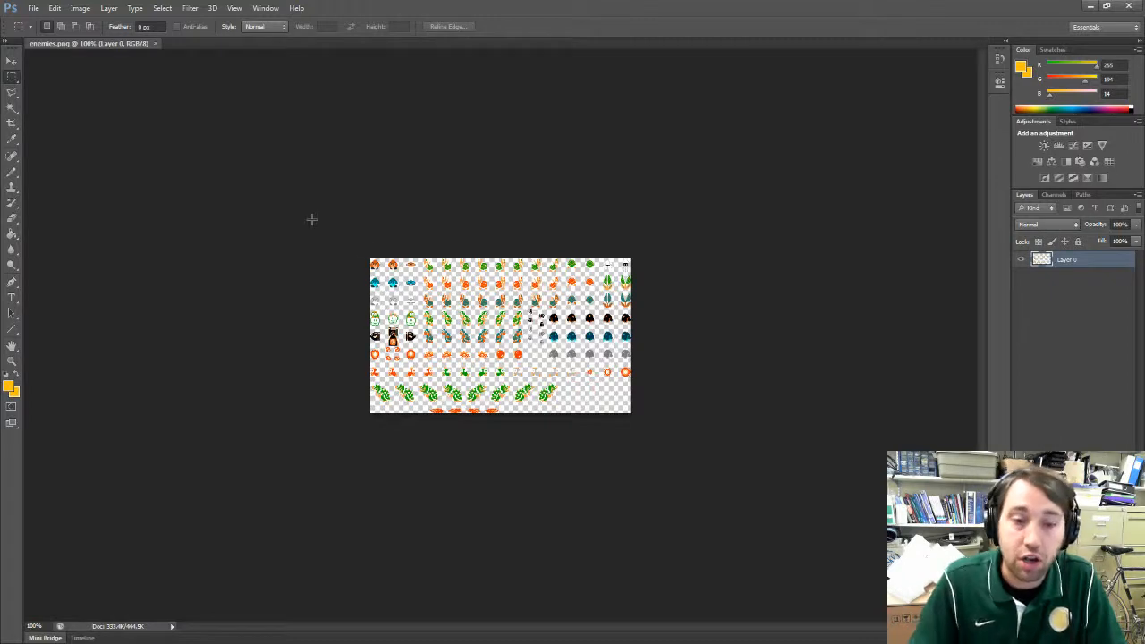
pyautogui.hotkey('ctrl', '+')
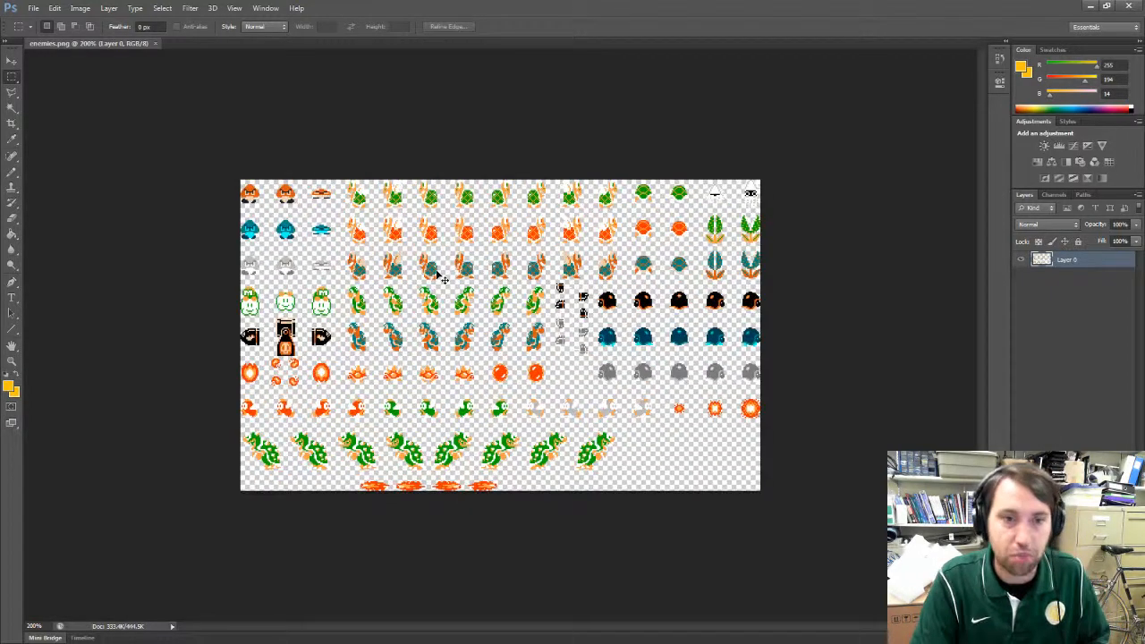
pyautogui.hotkey('ctrl', '+')
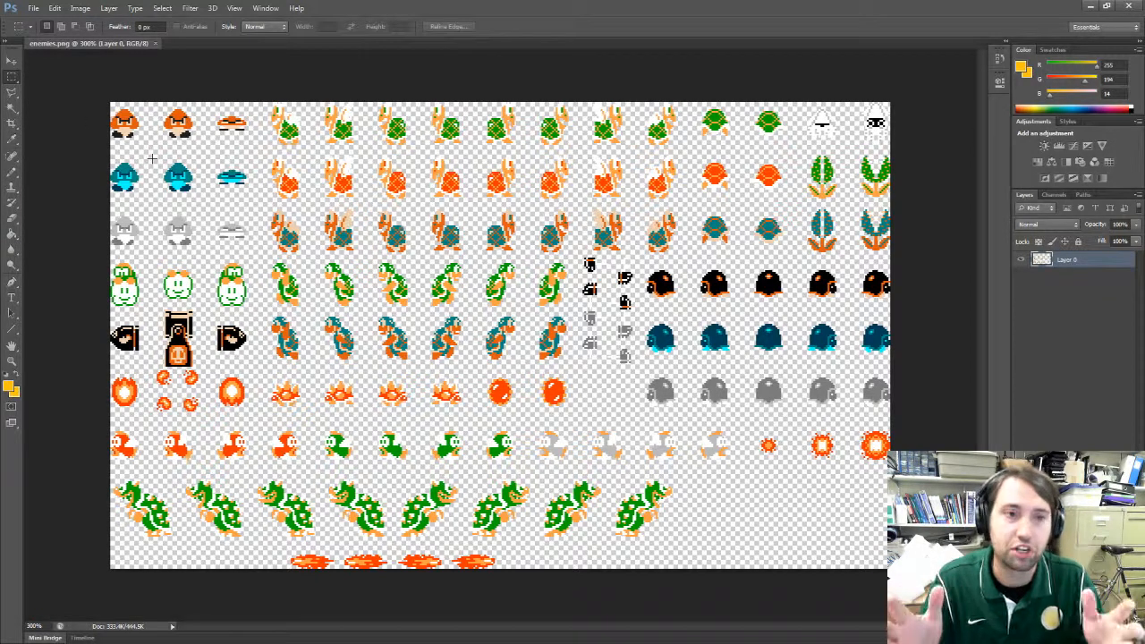
# Step: Select the first orange goomba in the sprite sheet's upper-left corner with a rectangular marquee and copy it
pyautogui.moveTo(141, 105); pyautogui.dragTo(97, 148)
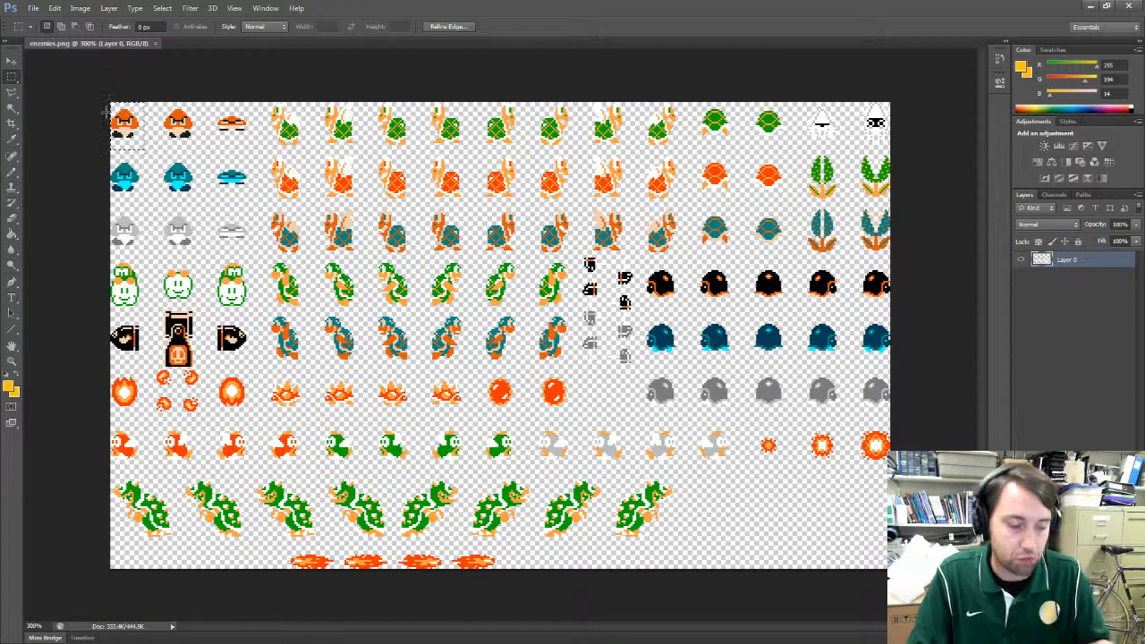
pyautogui.click(55, 8)
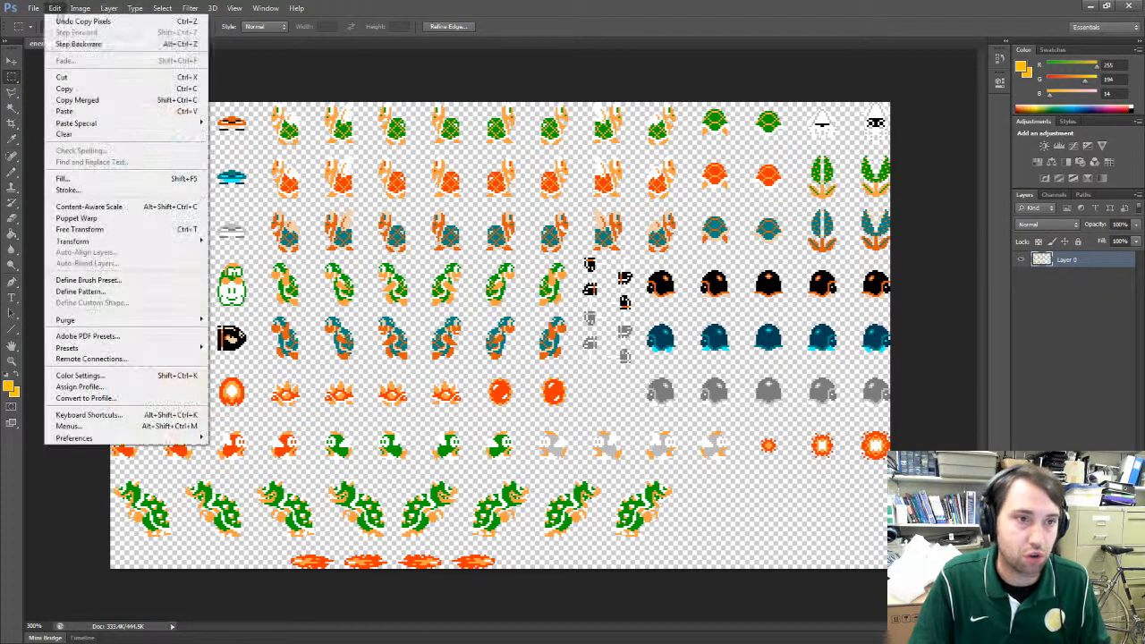
pyautogui.click(79, 91)
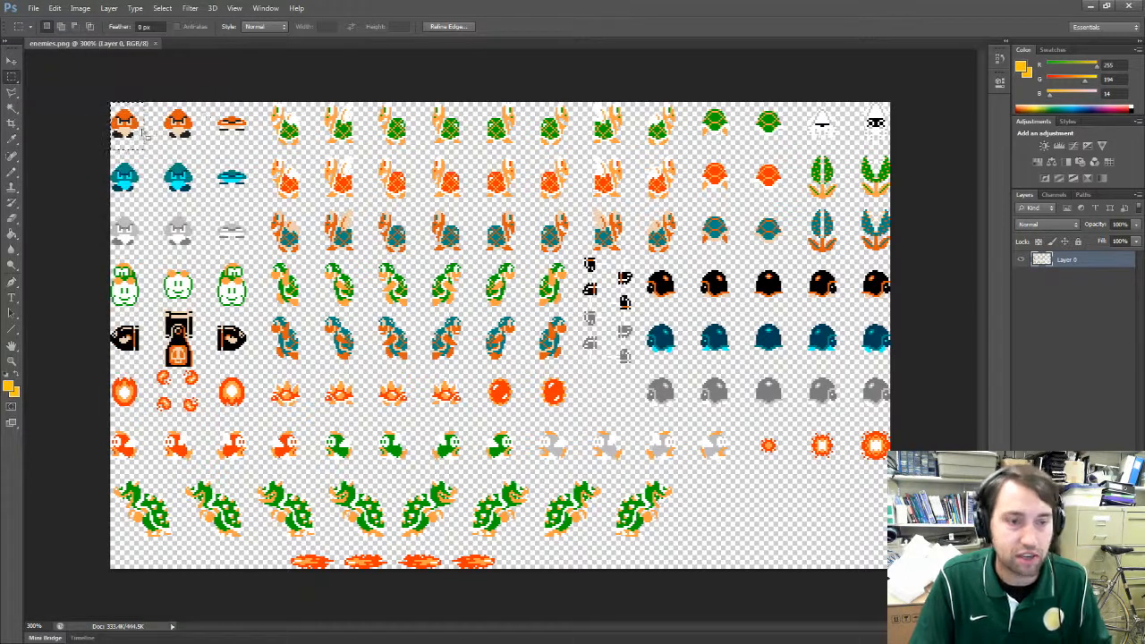
# Step: Create a new 16 x 16 pixel RGB document using the Clipboard preset and a white background
pyautogui.click(34, 8)
pyautogui.click(41, 21)
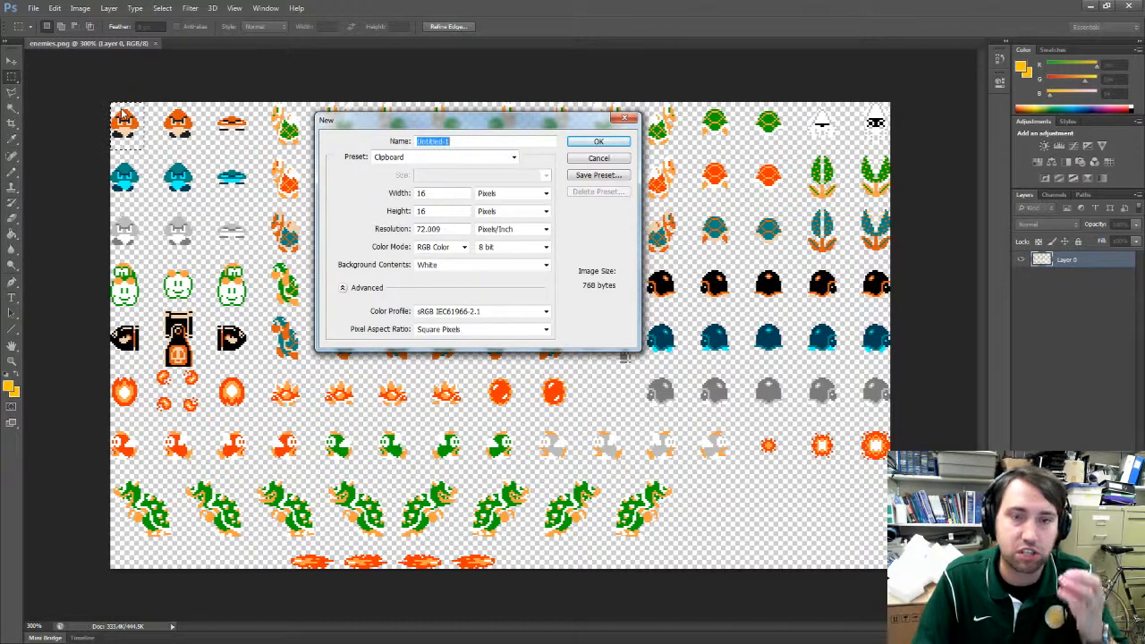
pyautogui.click(601, 145)
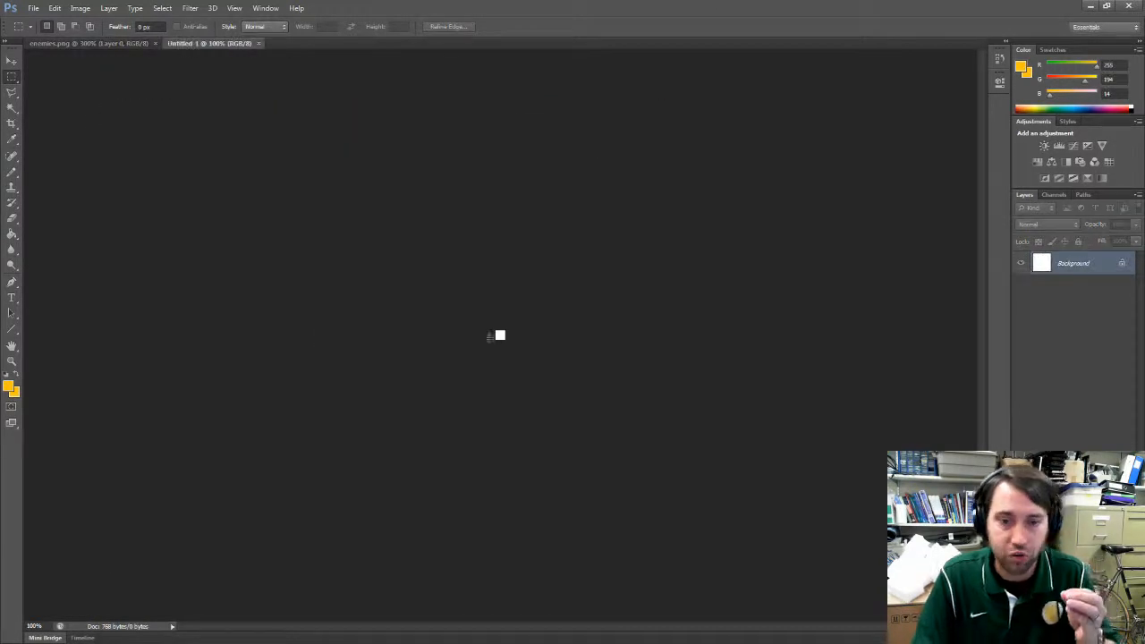
# Step: Paste the copied goomba into the new 16 x 16 pixel document
pyautogui.hotkey('ctrl', '=')
pyautogui.hotkey('ctrl', '=')
pyautogui.hotkey('ctrl', '=')
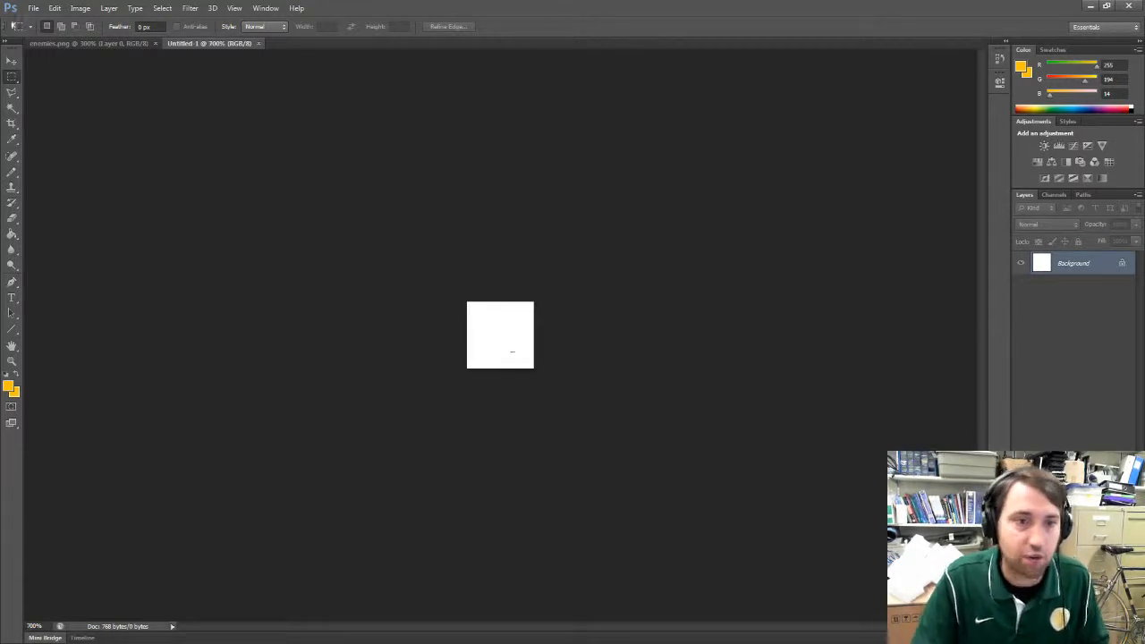
pyautogui.click(54, 8)
pyautogui.click(90, 111)
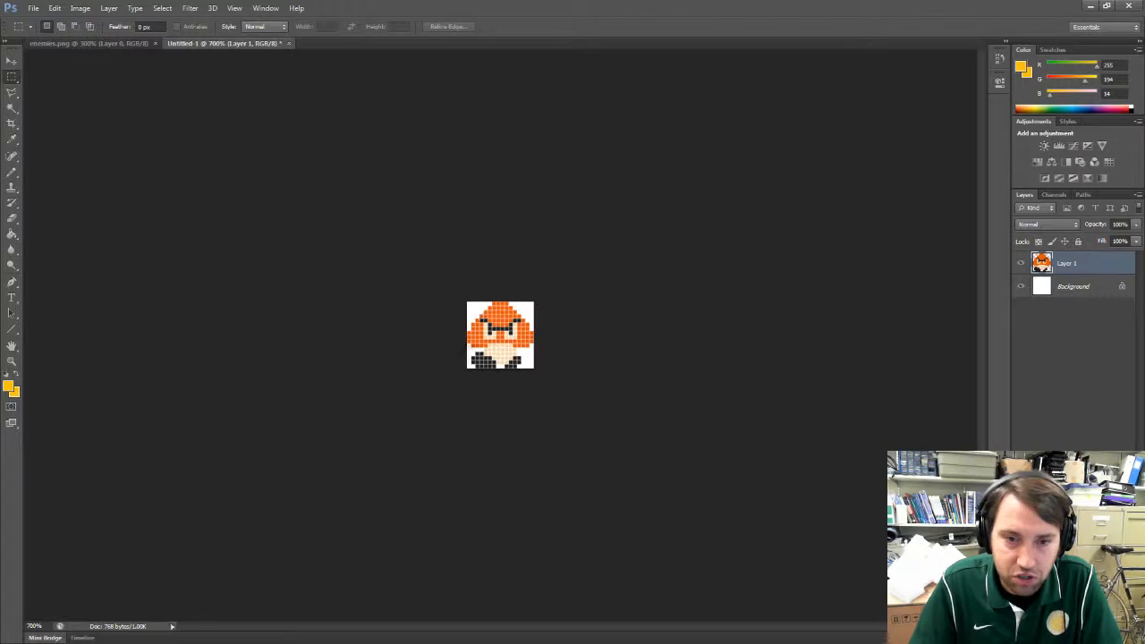
# Step: Delete the white Background layer so only the goomba layer remains
pyautogui.click(1062, 288)
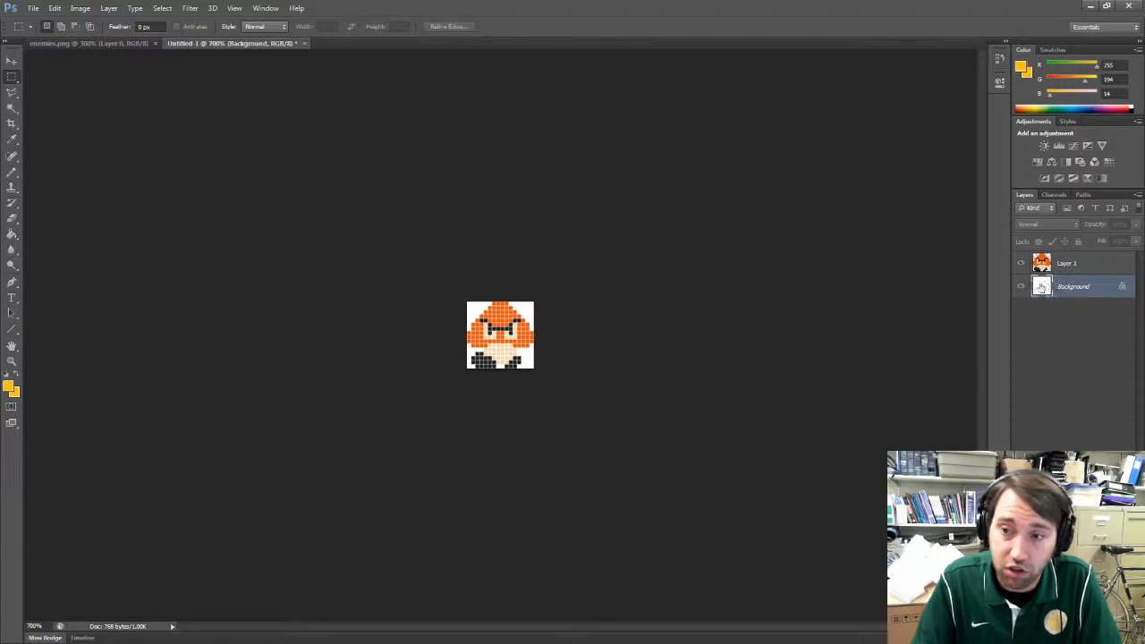
pyautogui.moveTo(1070, 292); pyautogui.dragTo(1090, 409)
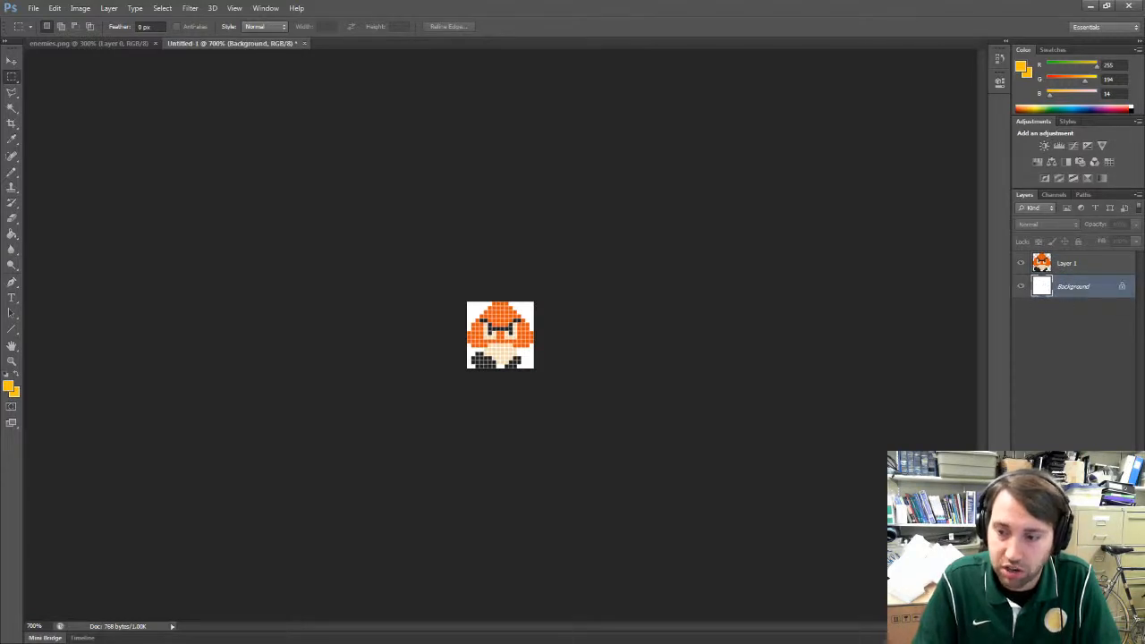
pyautogui.press('Delete')
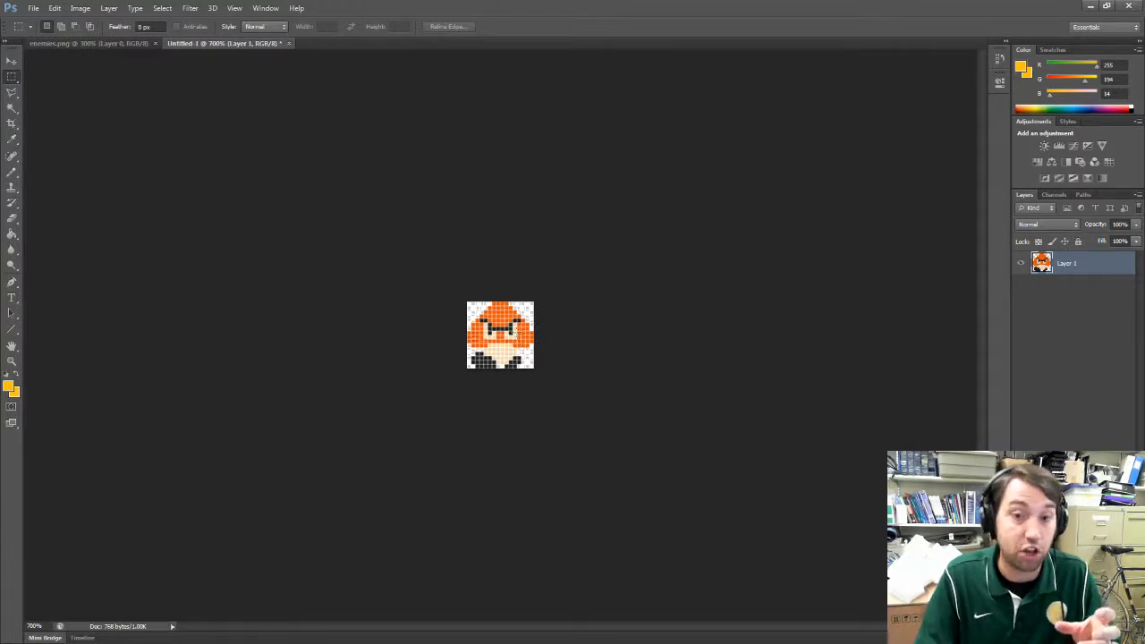
# Step: Save a PNG copy of the sprite as goomba1 in the Sprites folder, with smallest compression and no interlacing
pyautogui.click(37, 12)
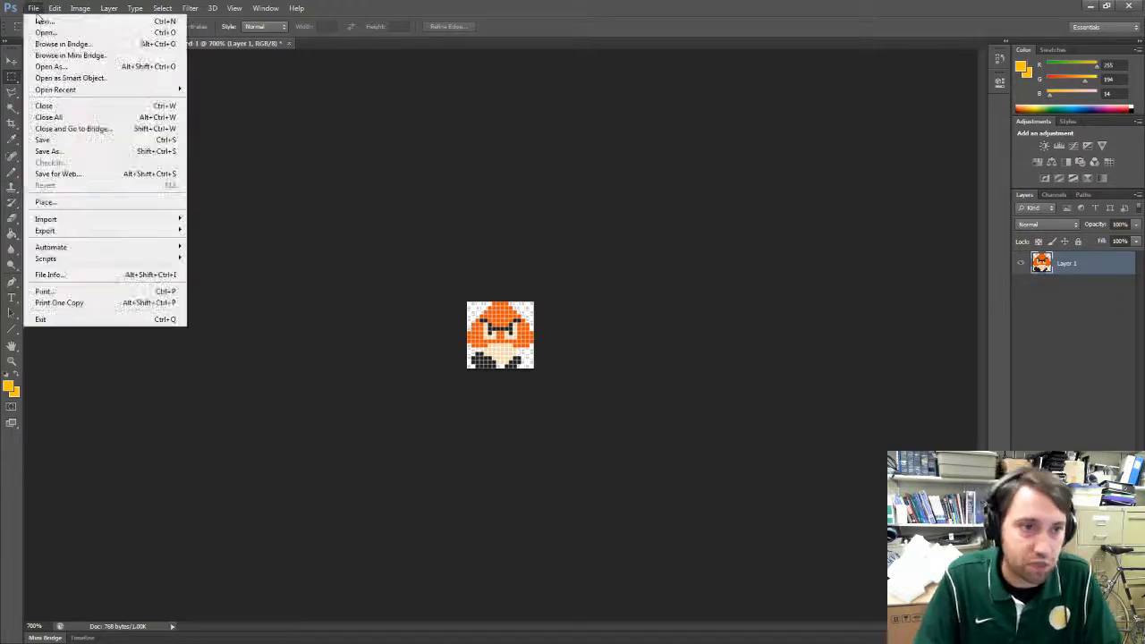
pyautogui.click(57, 152)
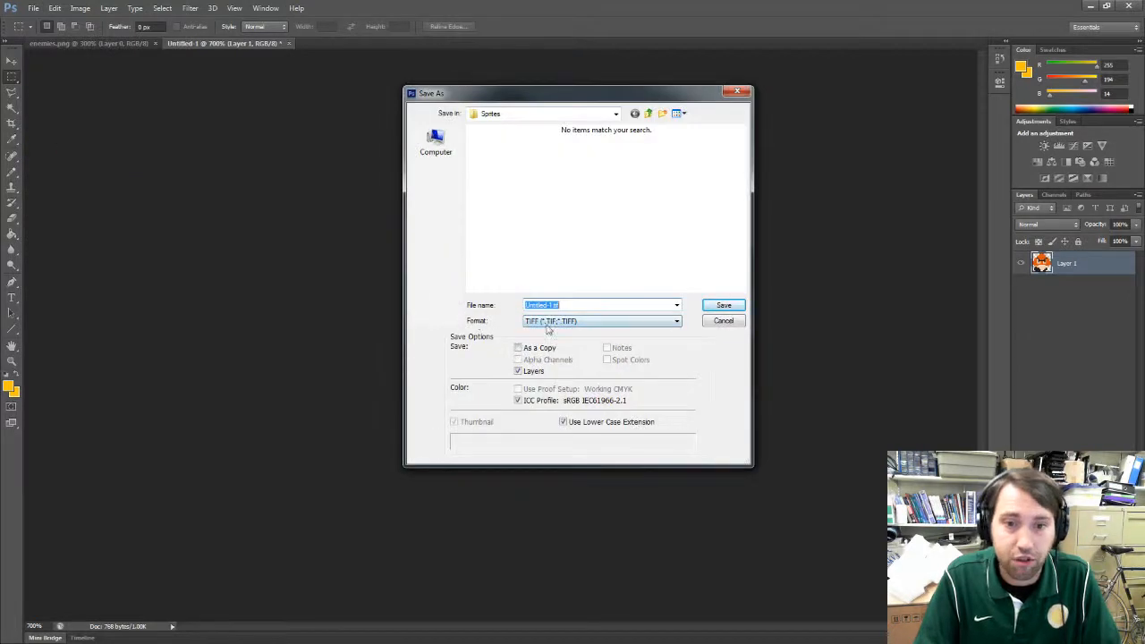
pyautogui.click(548, 324)
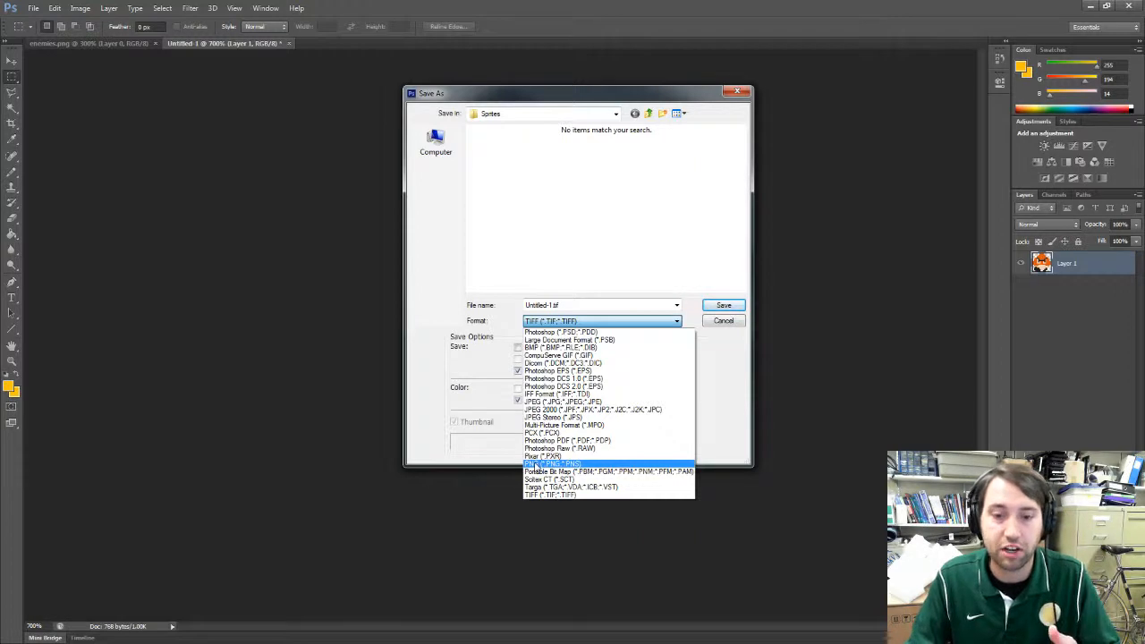
pyautogui.click(534, 464)
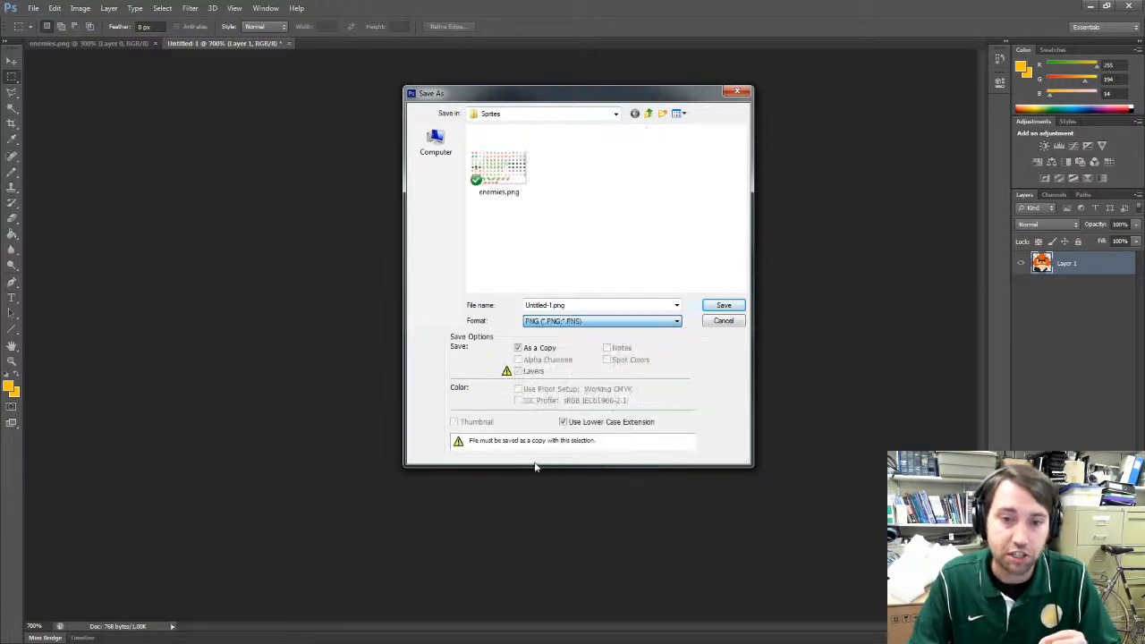
pyautogui.doubleClick(551, 305)
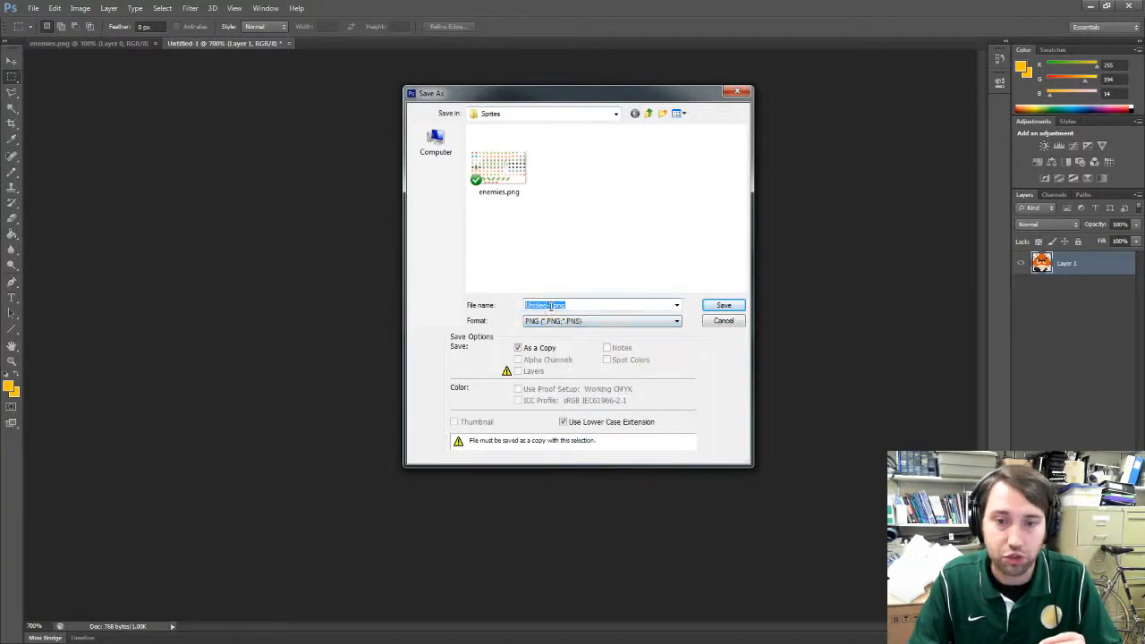
pyautogui.write('goomba1')
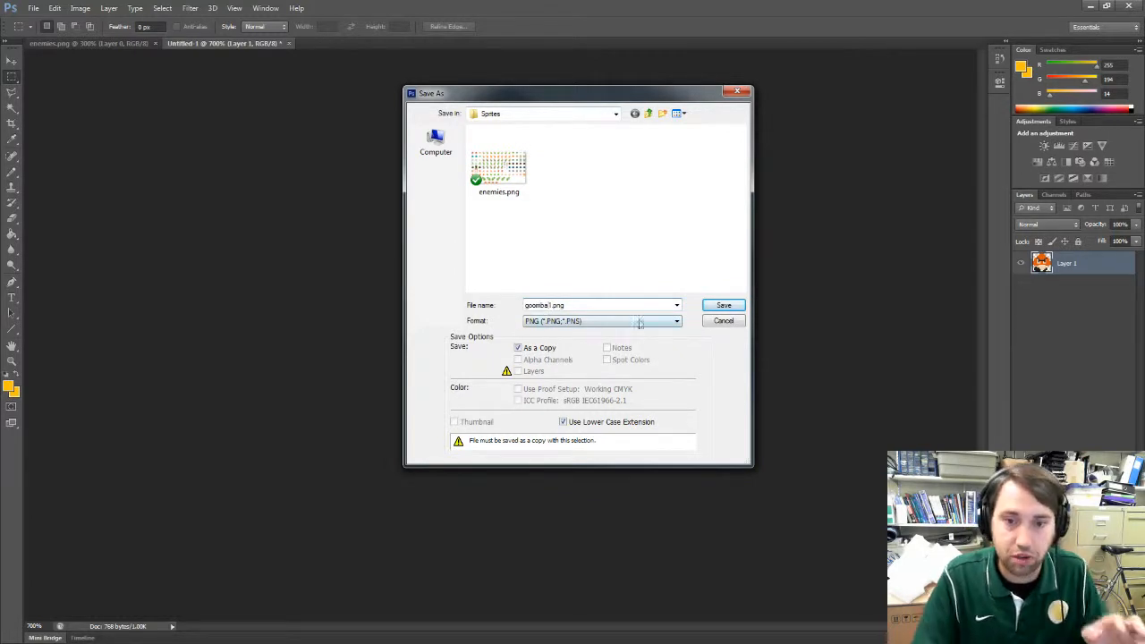
pyautogui.click(722, 306)
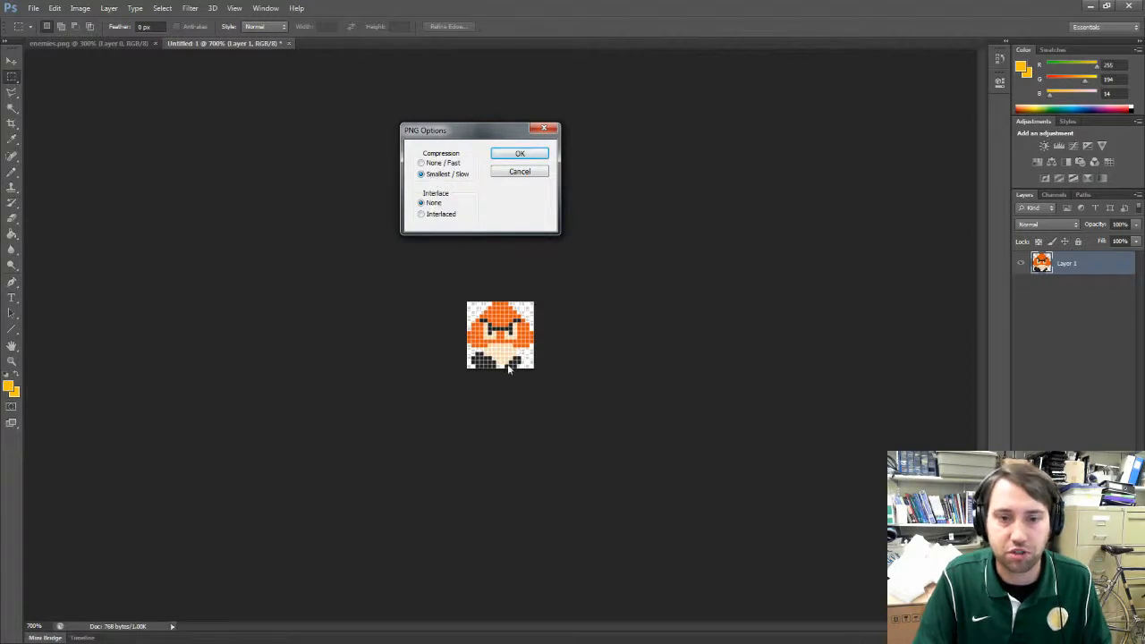
pyautogui.click(511, 155)
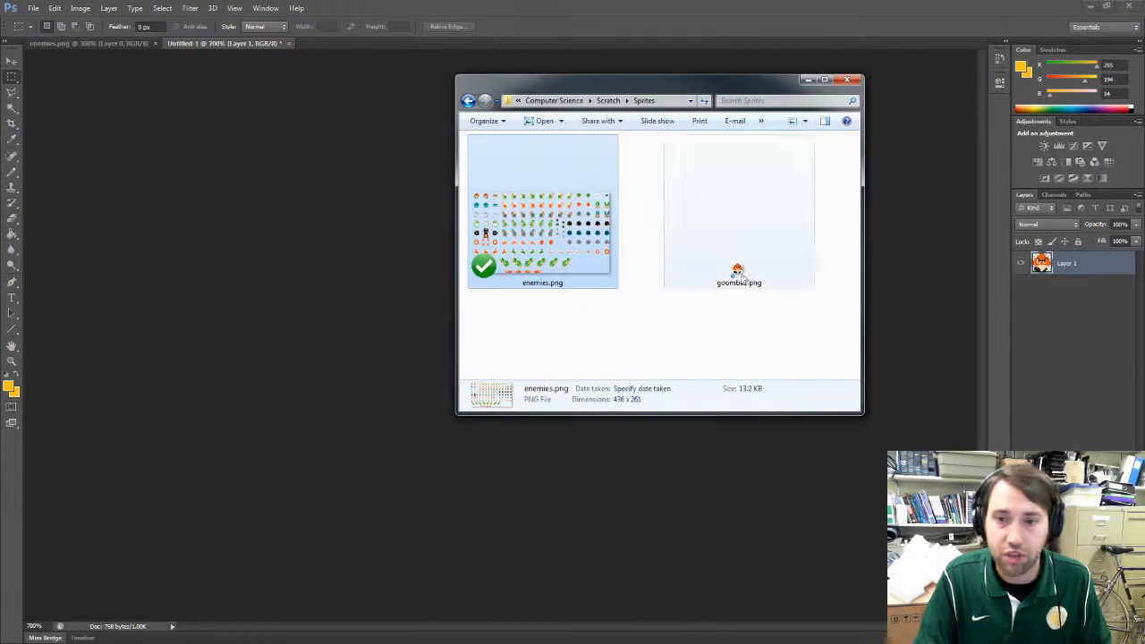
pyautogui.scroll(-1, 718, 273)
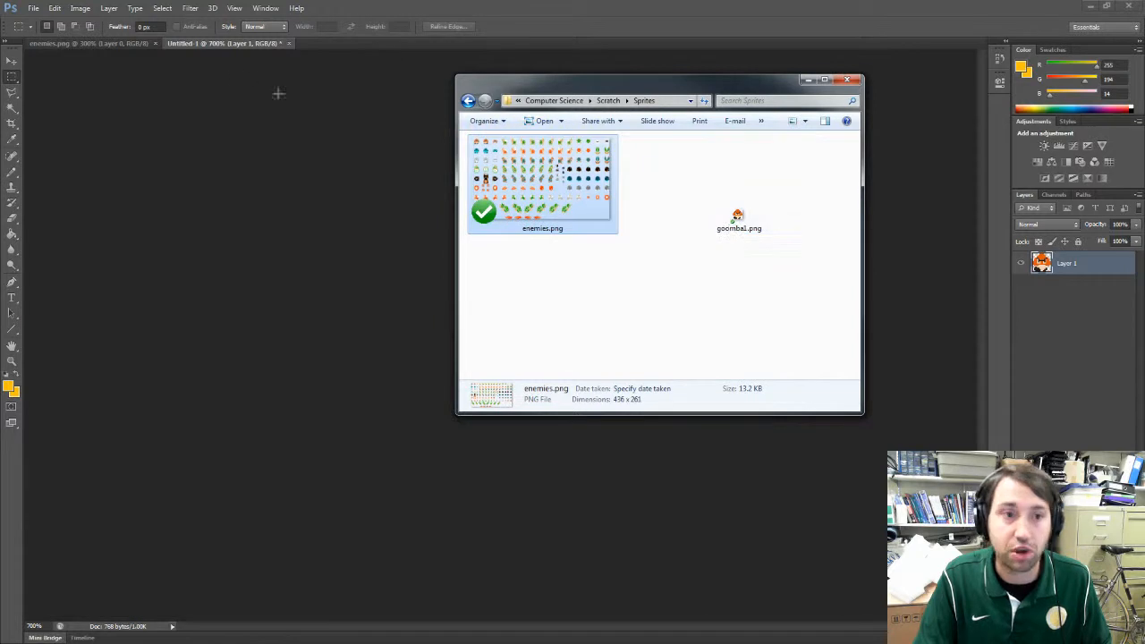
# Step: Copy the second orange goomba from enemies.png using the same-sized selection, and return to the Untitled-1 document
pyautogui.click(122, 45)
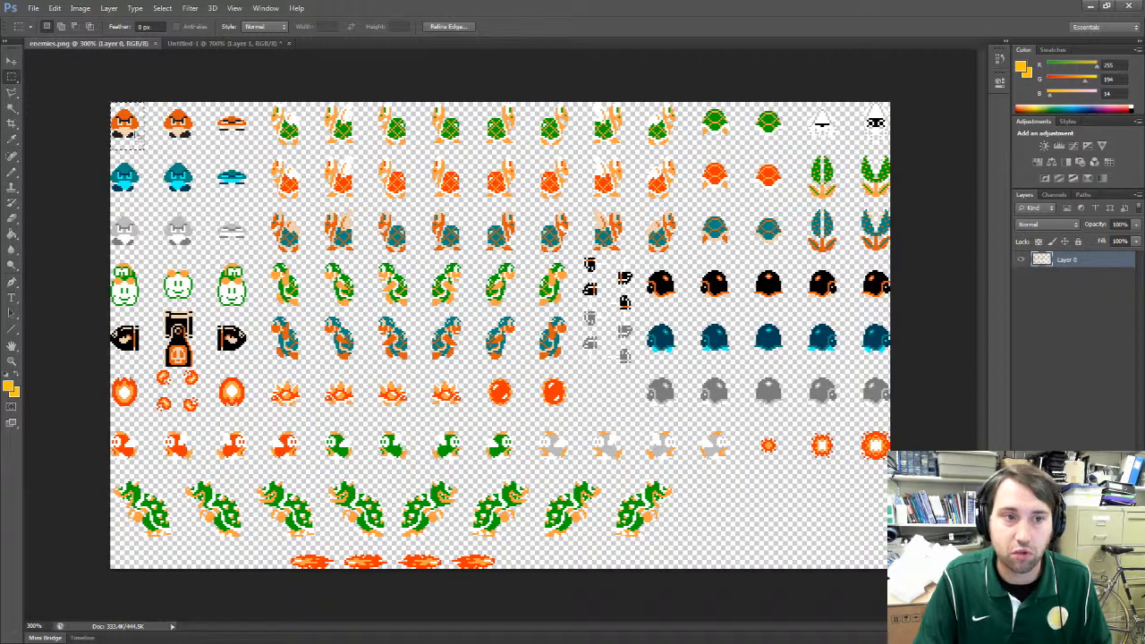
pyautogui.moveTo(135, 128); pyautogui.dragTo(189, 127)
pyautogui.click(224, 45)
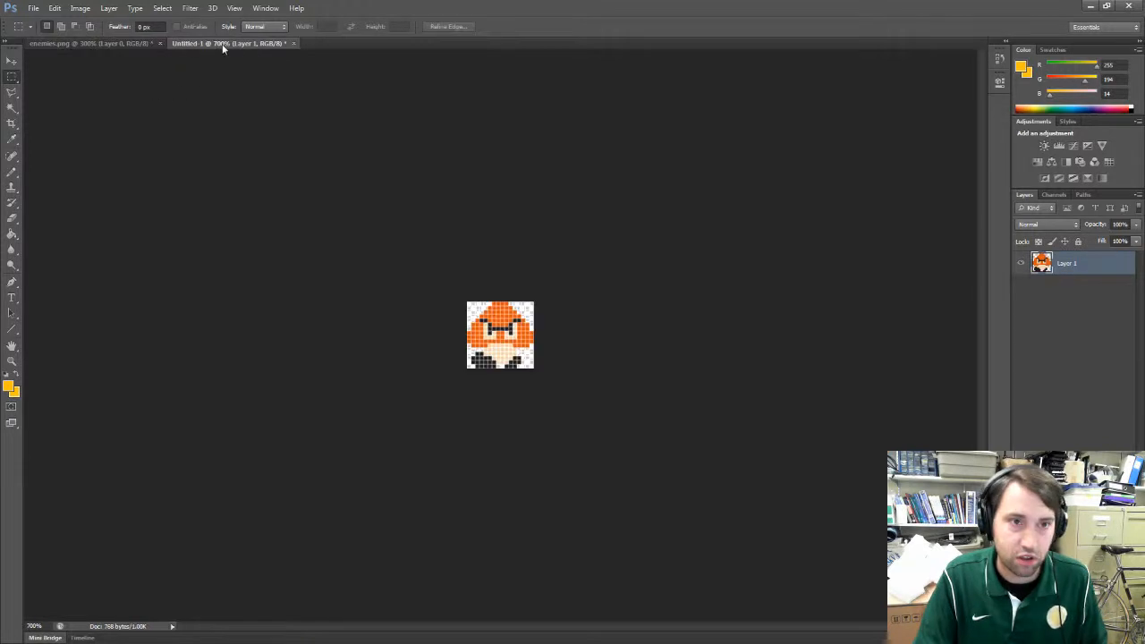
# Step: Hide the first goomba's layer and paste the second goomba as a new layer above it
pyautogui.click(1021, 263)
pyautogui.click(55, 8)
pyautogui.click(68, 109)
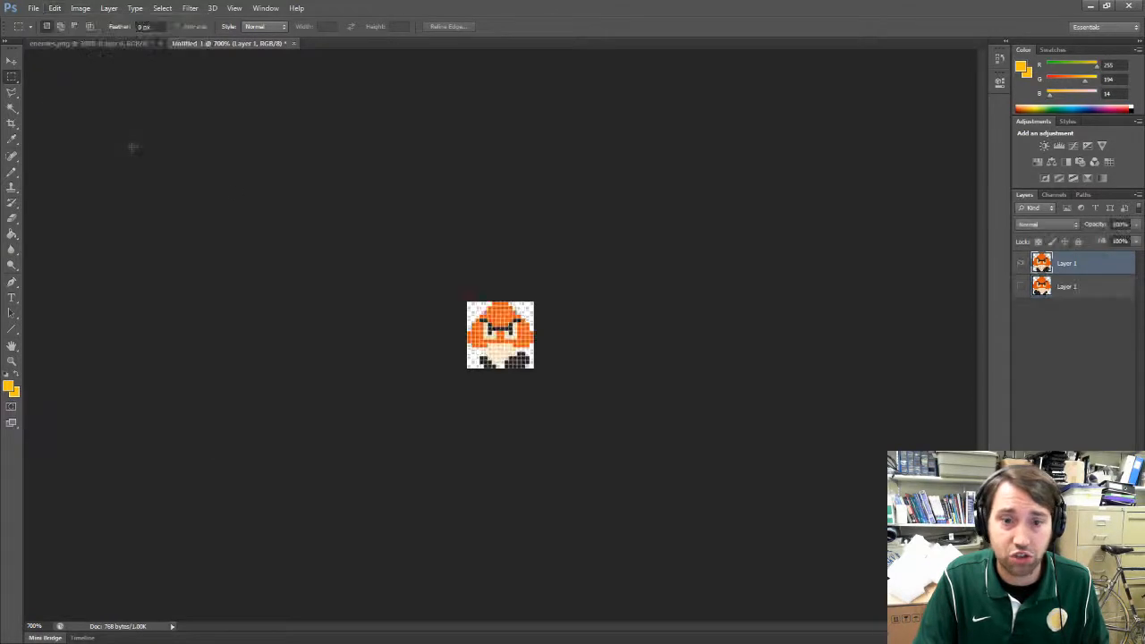
pyautogui.click(1022, 284)
pyautogui.click(1021, 285)
pyautogui.click(1021, 285)
pyautogui.click(1022, 285)
# Step: Save a PNG copy of the second goomba frame as goomba2 in the Sprites folder, keeping the default PNG options
pyautogui.click(34, 8)
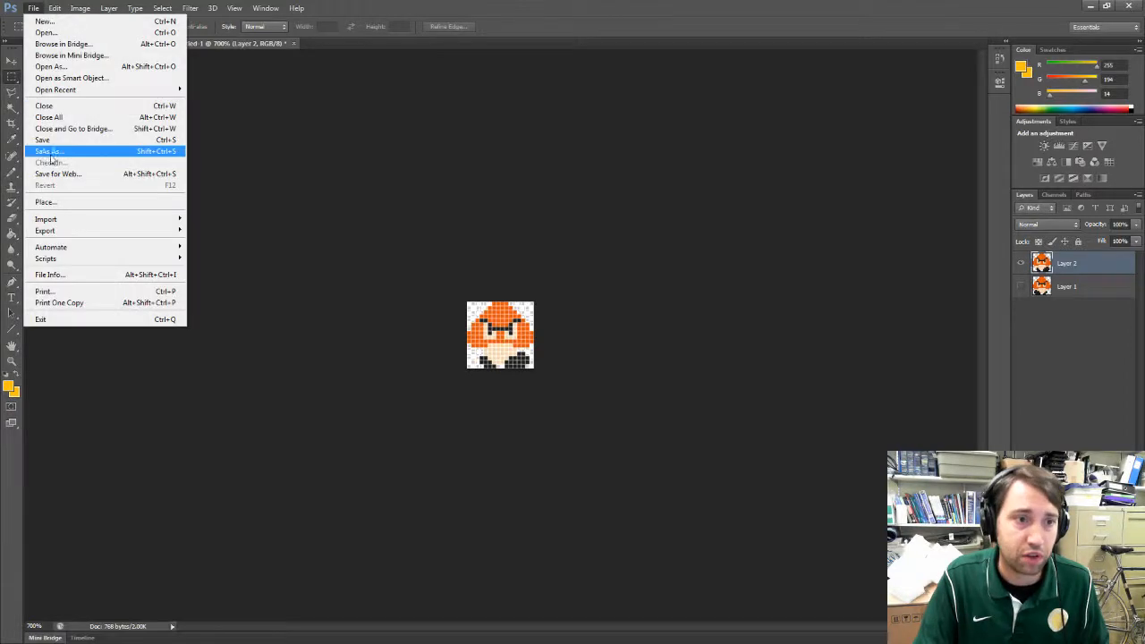
pyautogui.click(50, 152)
pyautogui.click(590, 321)
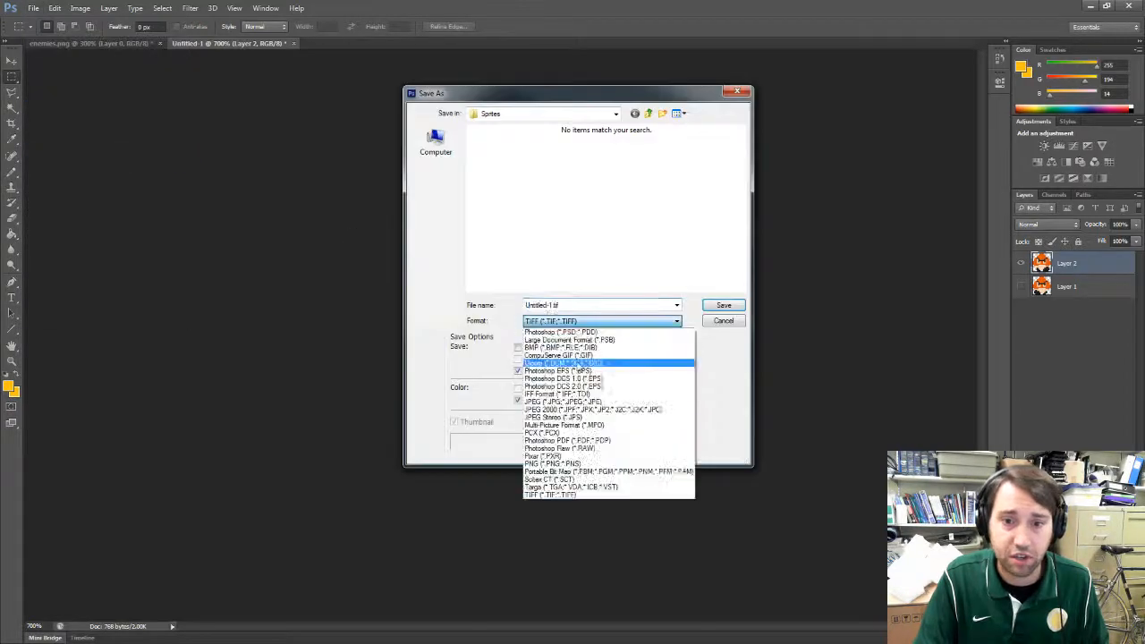
pyautogui.click(552, 463)
pyautogui.doubleClick(575, 304)
pyautogui.write('goomba2.pn')
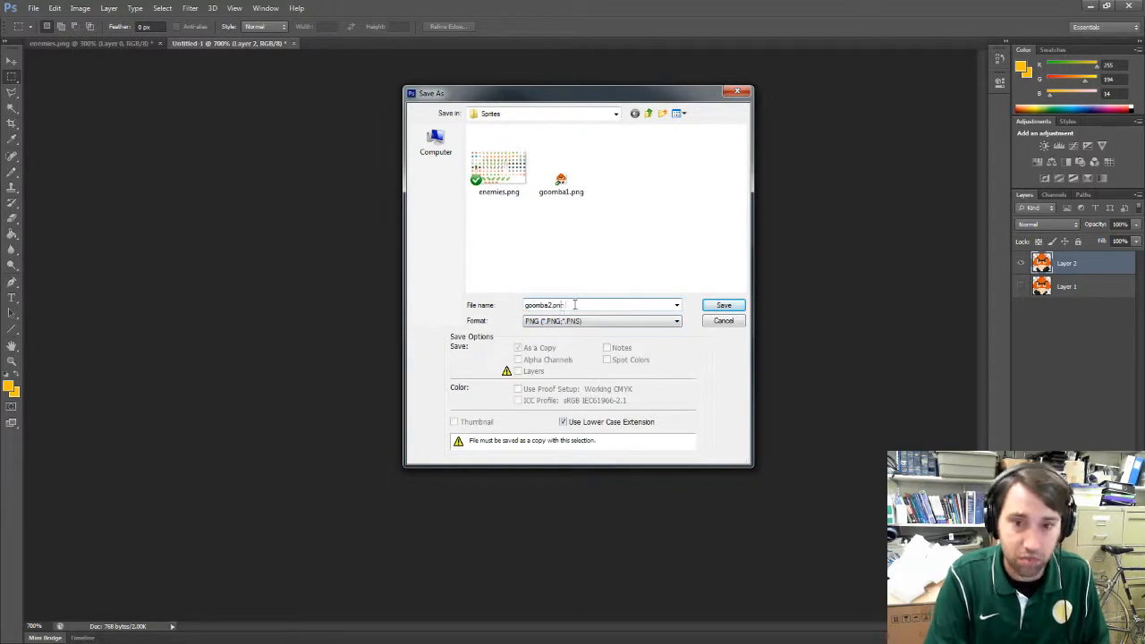
pyautogui.press('Return')
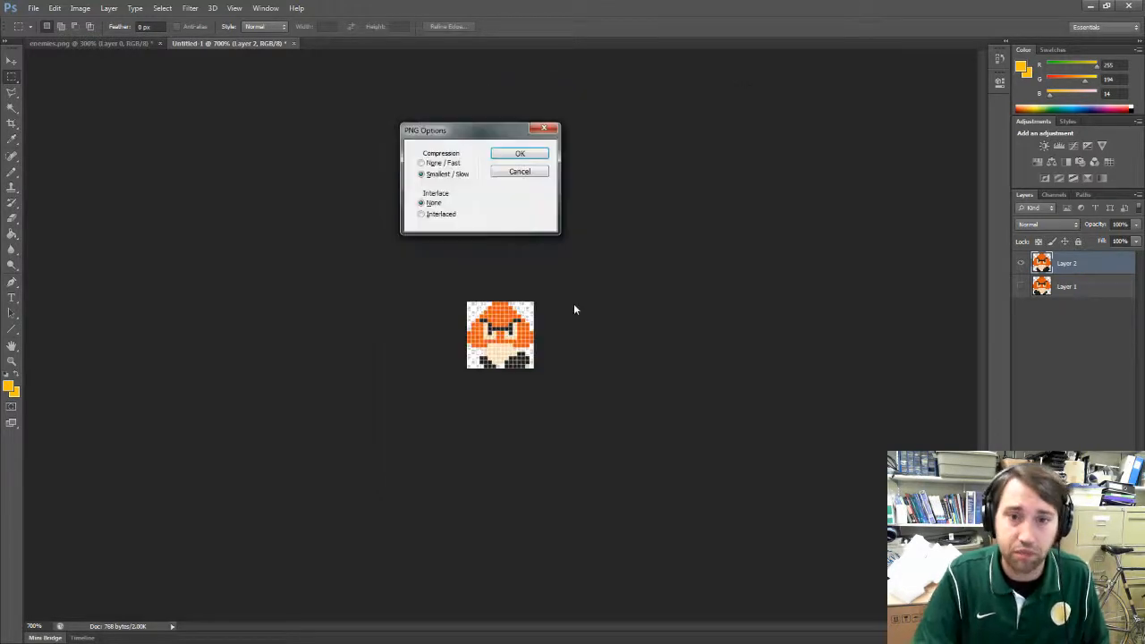
pyautogui.press('Return')
# Step: Switch to the Scratch project in the browser and upload goomba1.png from the Sprites folder as a new sprite
pyautogui.click(120, 44)
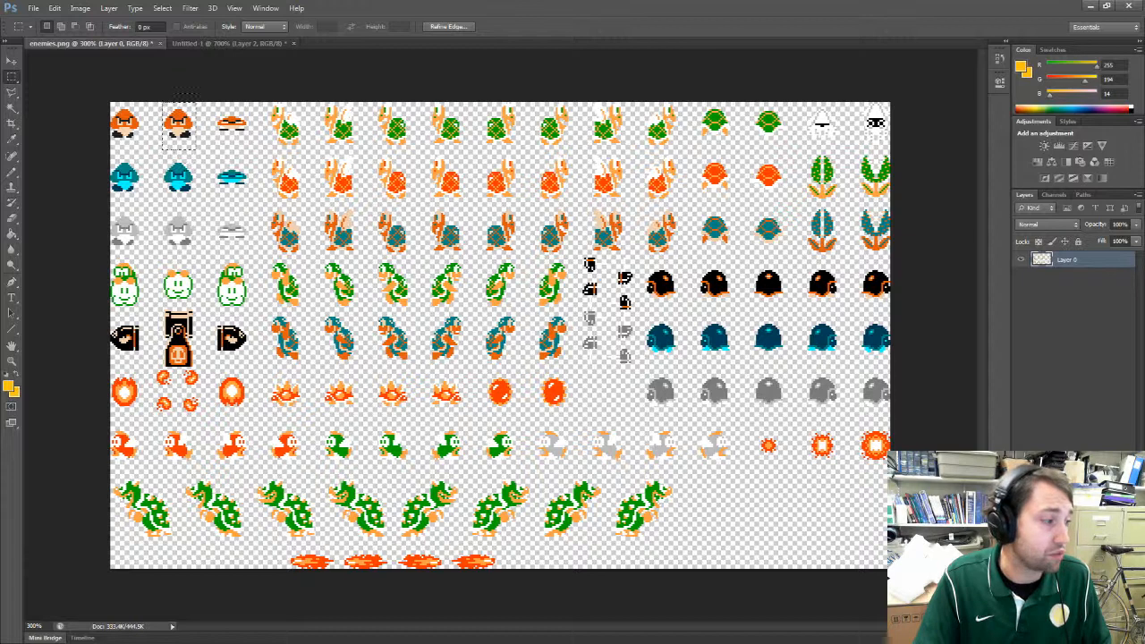
pyautogui.hotkey('alt', 'Tab')
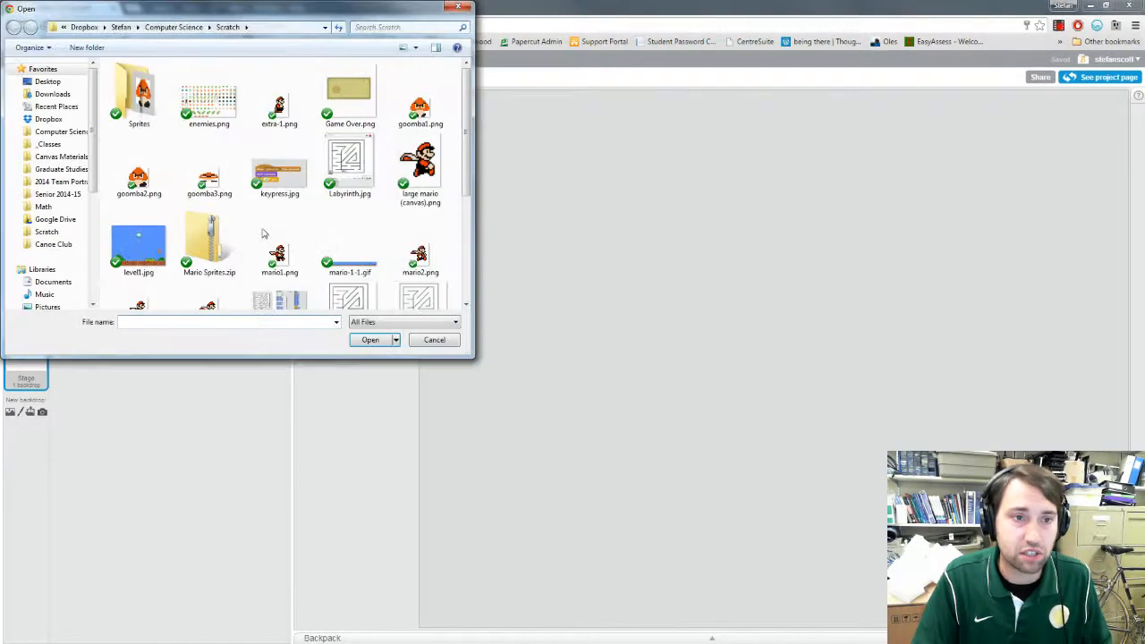
pyautogui.doubleClick(143, 105)
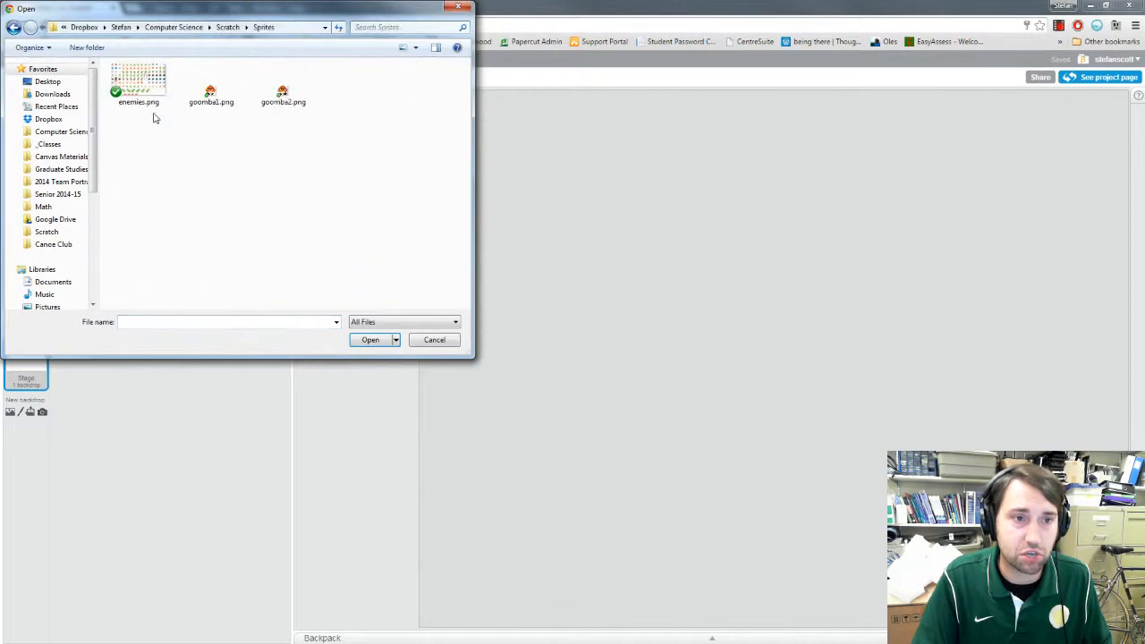
pyautogui.doubleClick(213, 93)
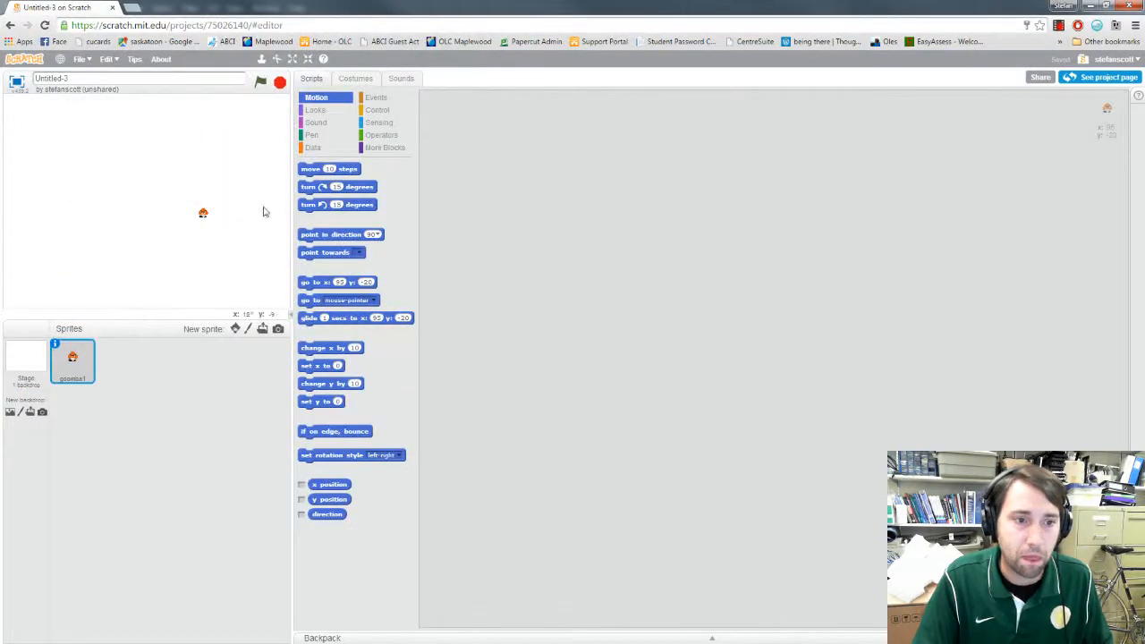
# Step: Upload goomba2.png from the Sprites folder as a second costume for the goomba sprite
pyautogui.click(355, 78)
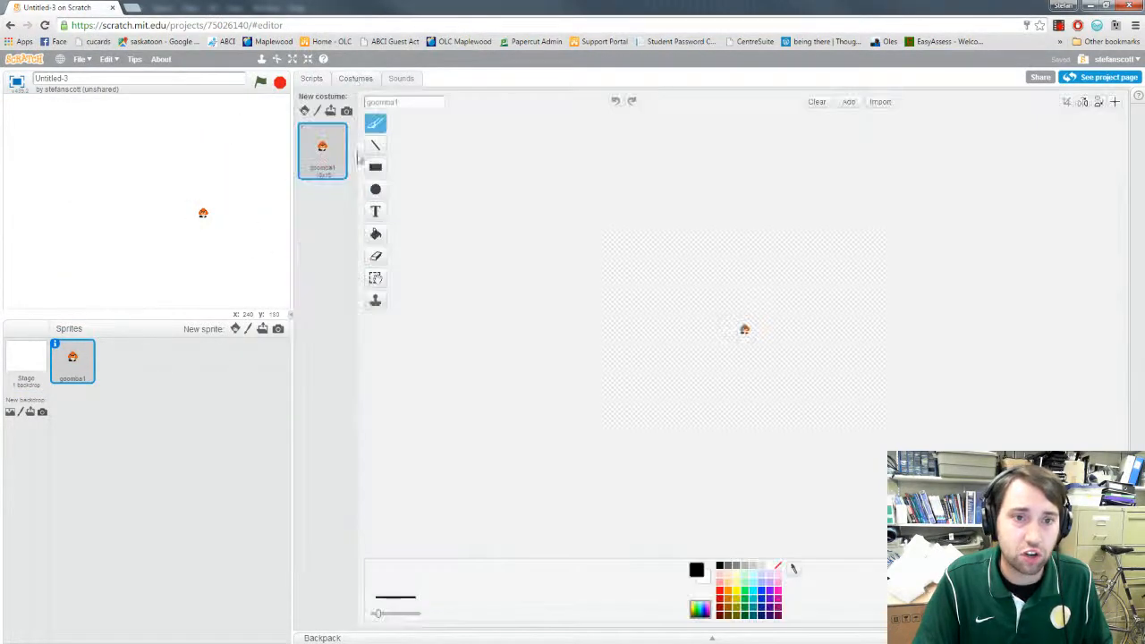
pyautogui.click(331, 111)
pyautogui.click(281, 95)
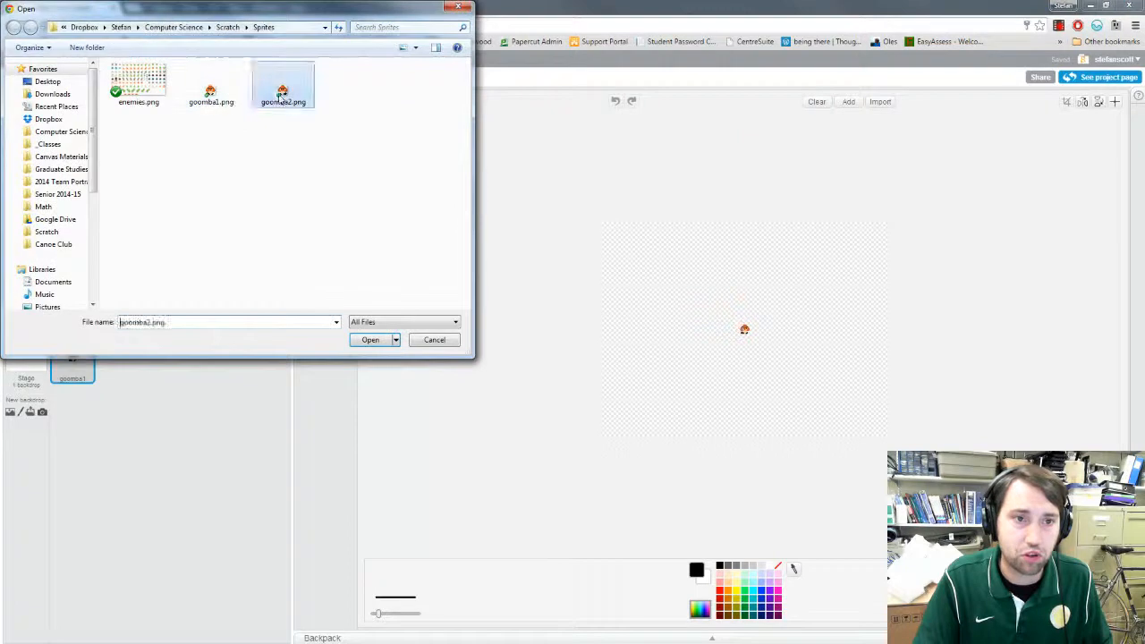
pyautogui.doubleClick(281, 95)
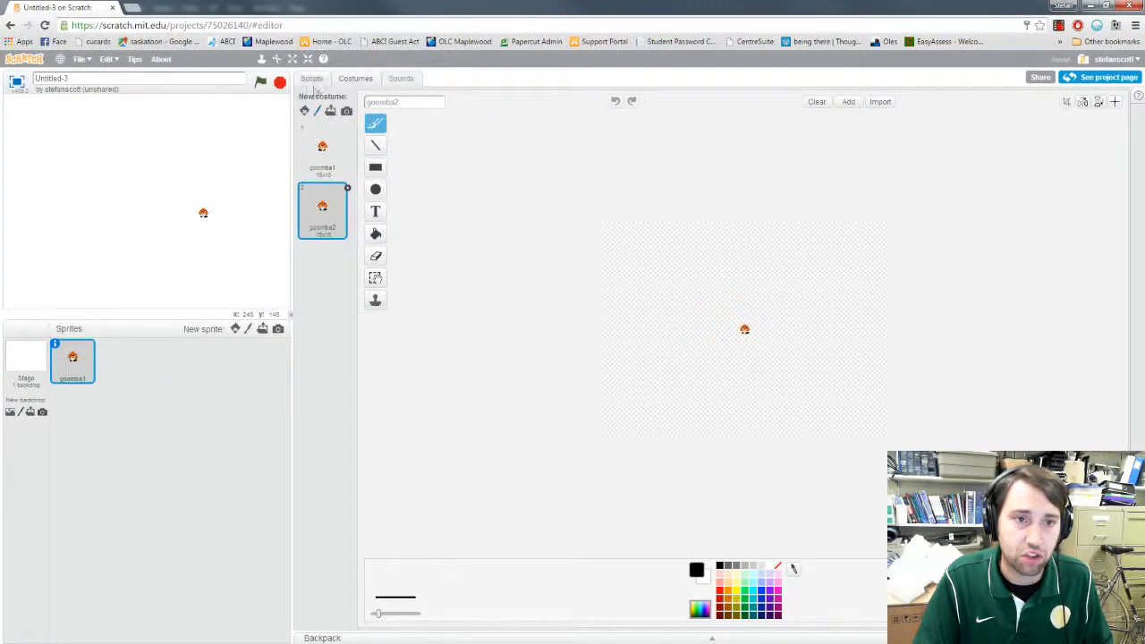
# Step: Select the goomba1 costume and move the goomba closer to the centre of the stage
pyautogui.click(323, 152)
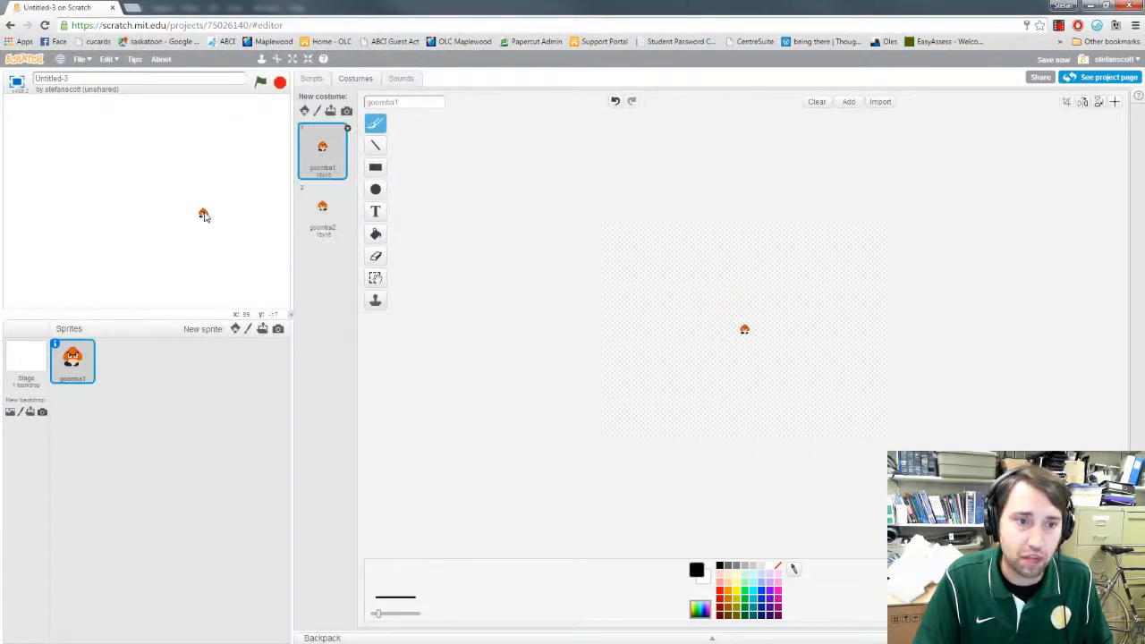
pyautogui.click(204, 214)
# Step: Build a green-flag script with a forever loop containing a next costume block, and test-run it
pyautogui.click(310, 78)
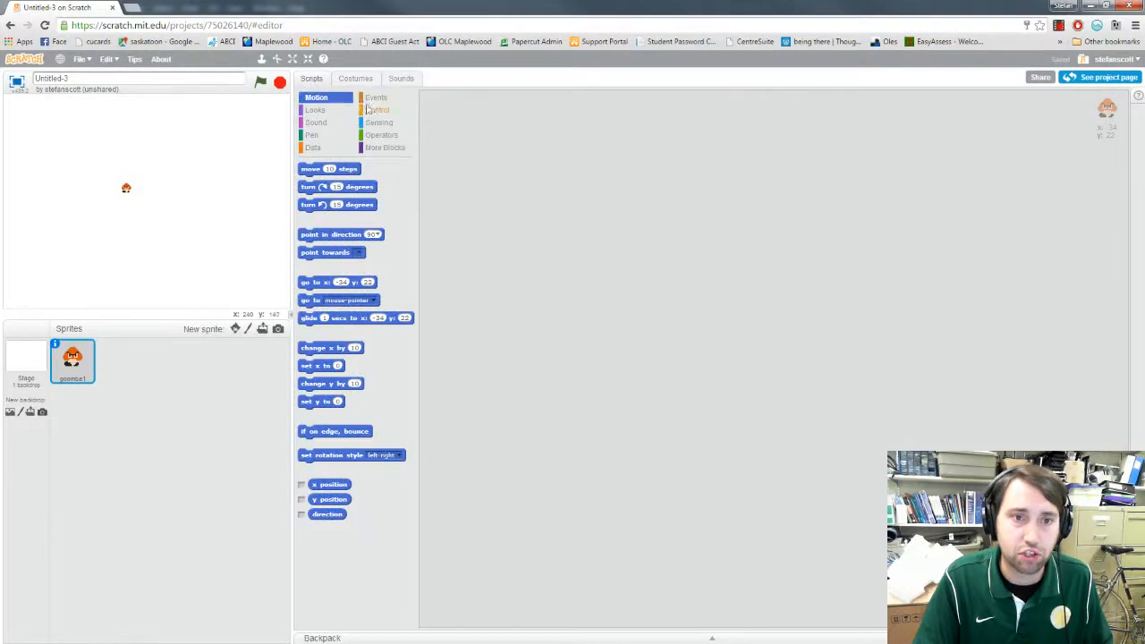
pyautogui.click(373, 97)
pyautogui.moveTo(324, 183); pyautogui.dragTo(554, 169)
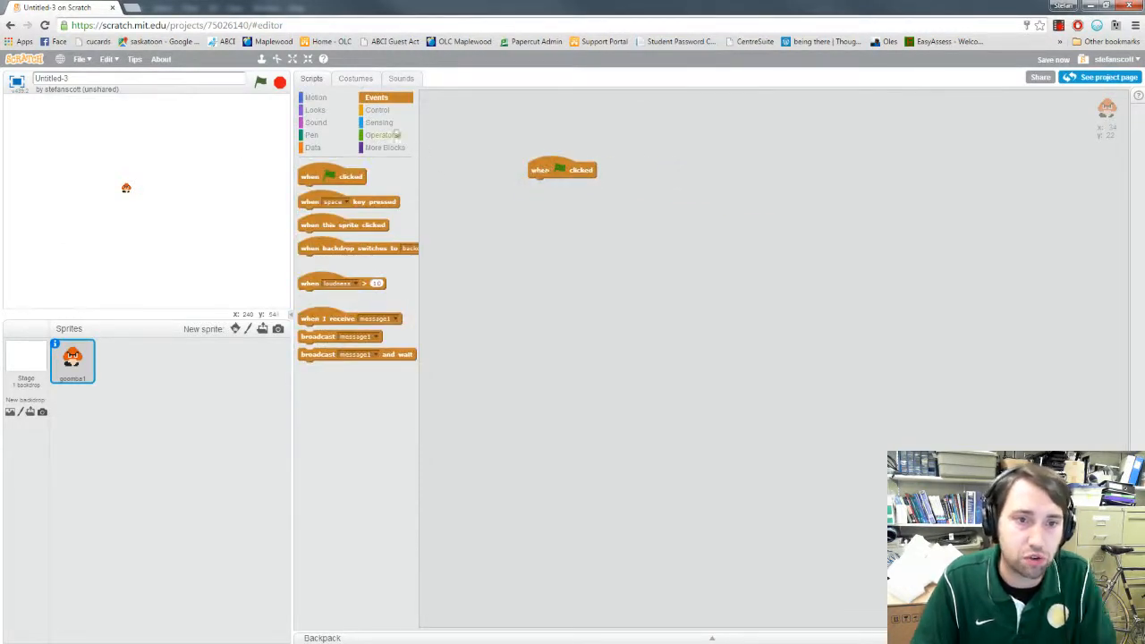
pyautogui.click(377, 110)
pyautogui.moveTo(318, 225); pyautogui.dragTo(549, 191)
pyautogui.click(316, 110)
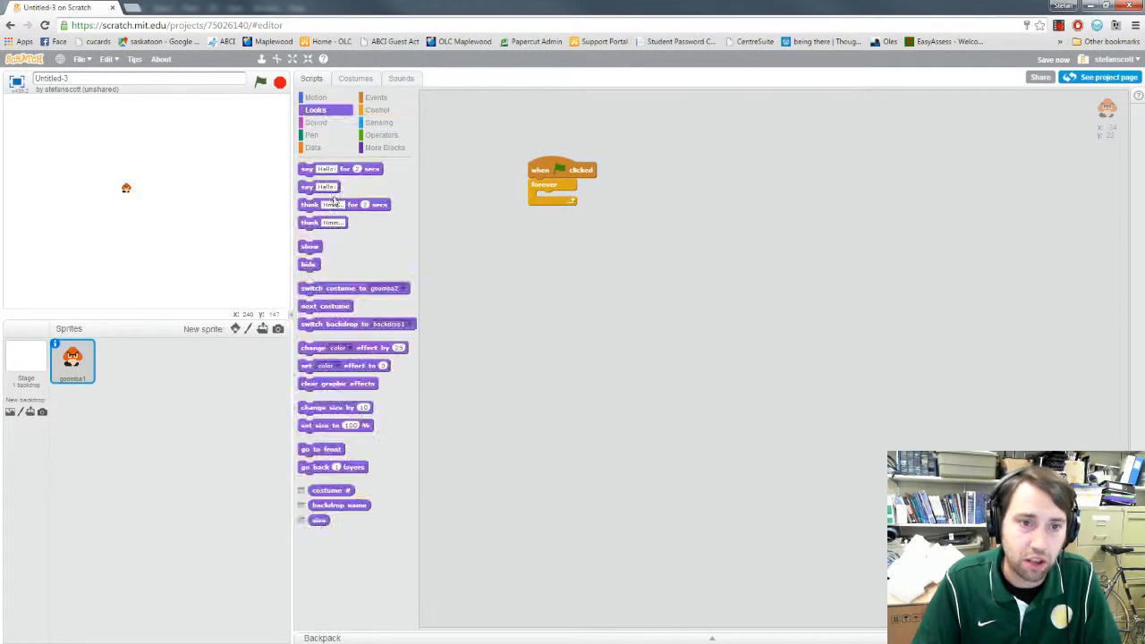
pyautogui.moveTo(313, 307); pyautogui.dragTo(553, 200)
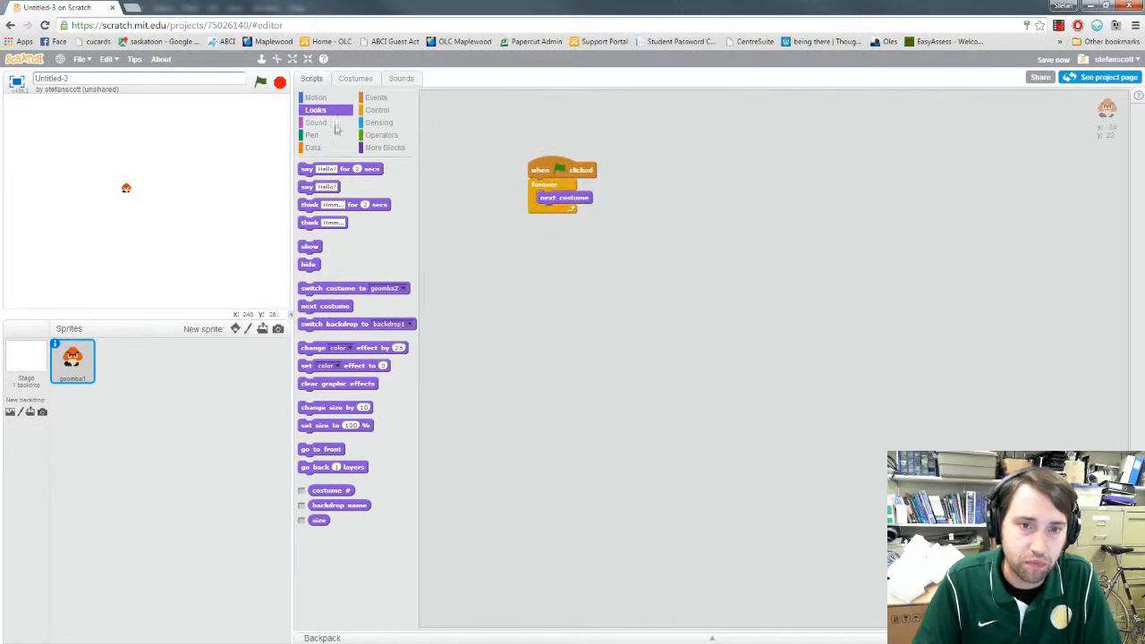
pyautogui.click(260, 83)
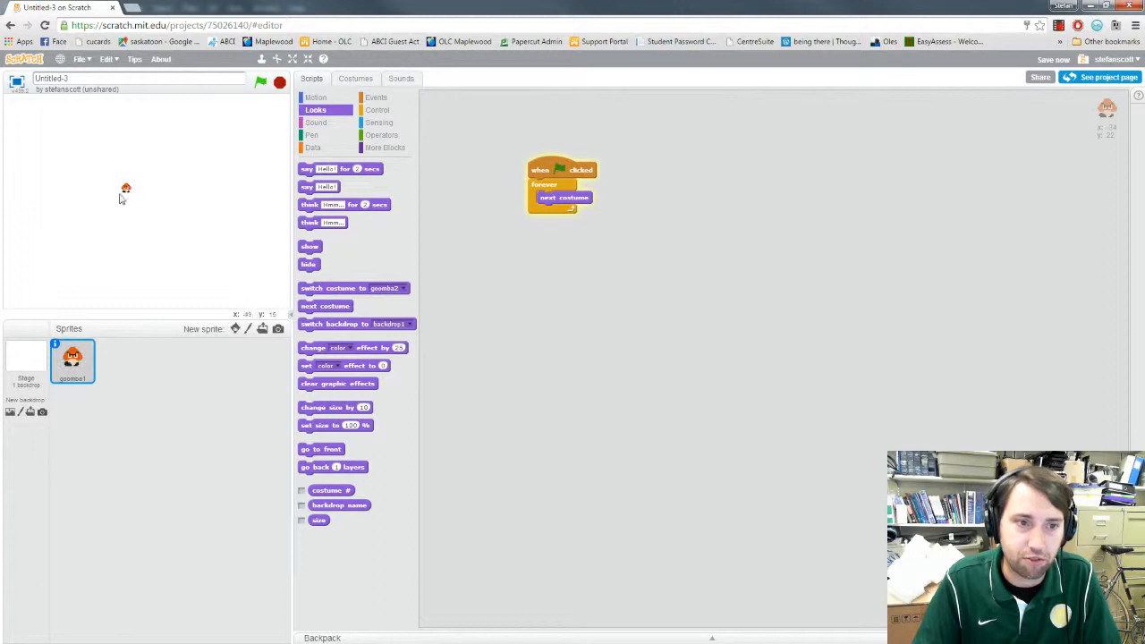
pyautogui.click(279, 83)
# Step: Add a wait 1 secs block below next costume inside the forever loop, and test-run the script
pyautogui.click(377, 111)
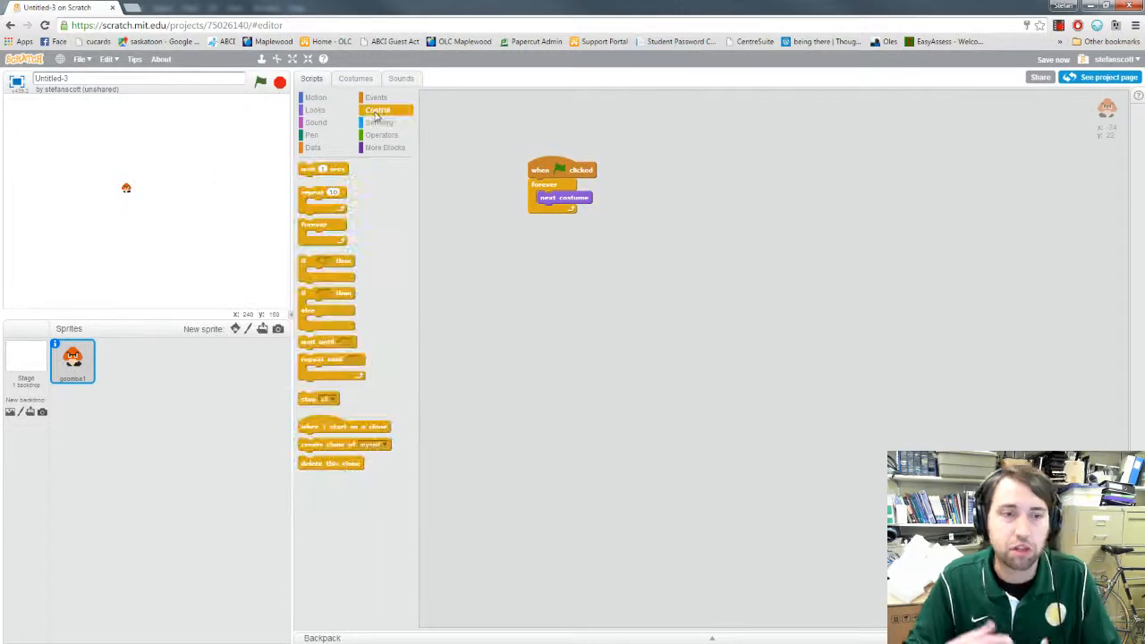
pyautogui.moveTo(311, 169); pyautogui.dragTo(564, 222)
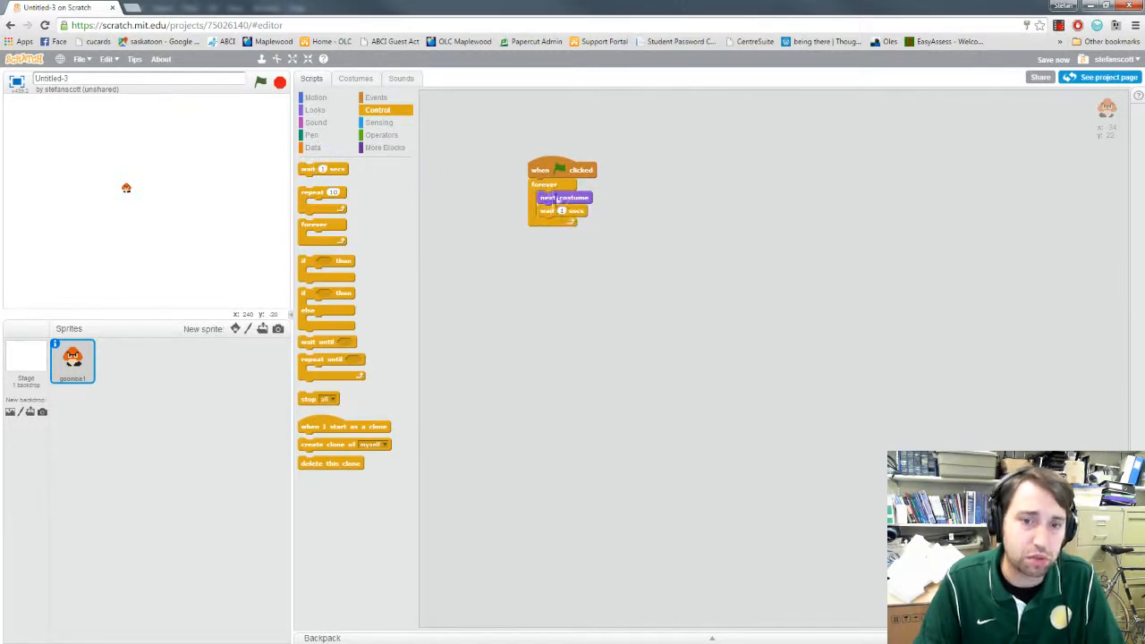
pyautogui.click(260, 81)
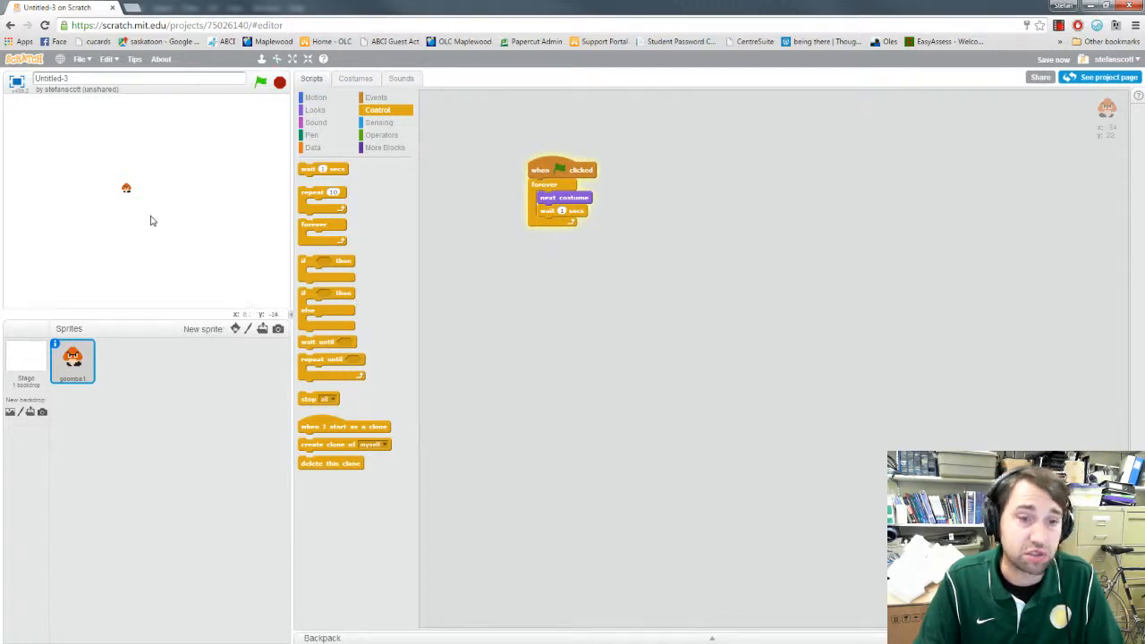
pyautogui.click(278, 87)
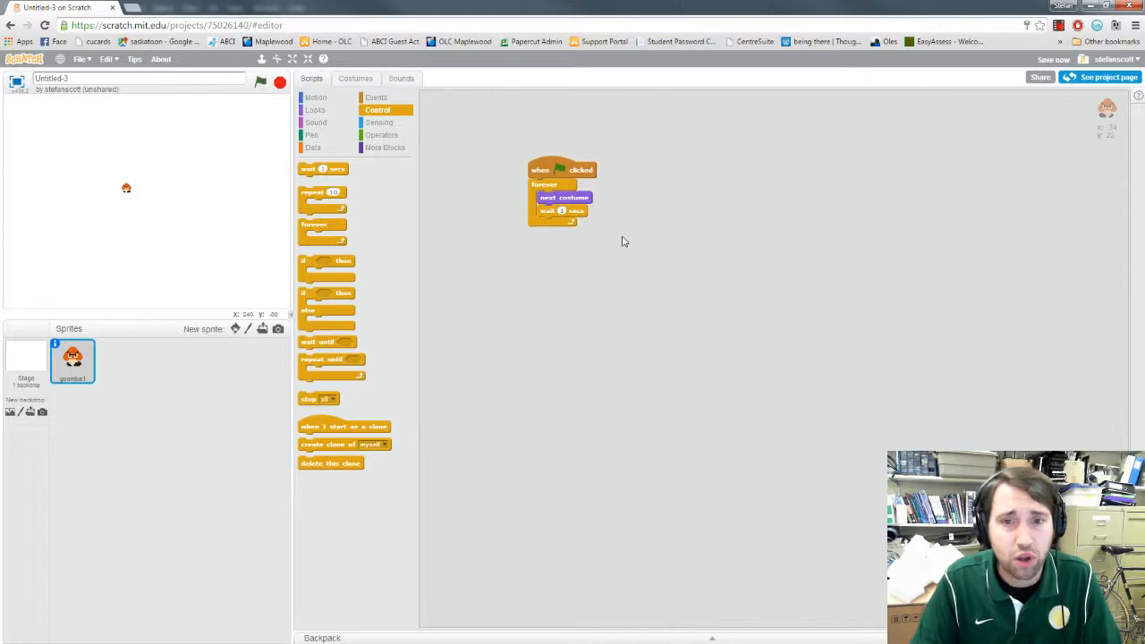
# Step: Set the wait block's duration to .2 secs and run the script again
pyautogui.click(562, 211)
pyautogui.write('0.2')
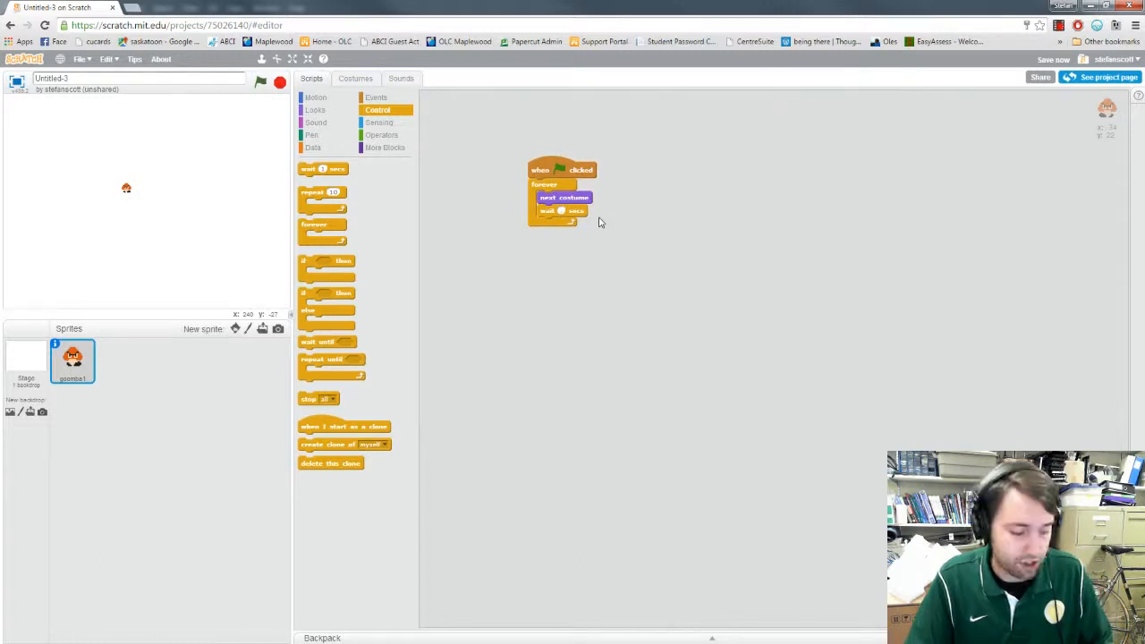
pyautogui.click(260, 83)
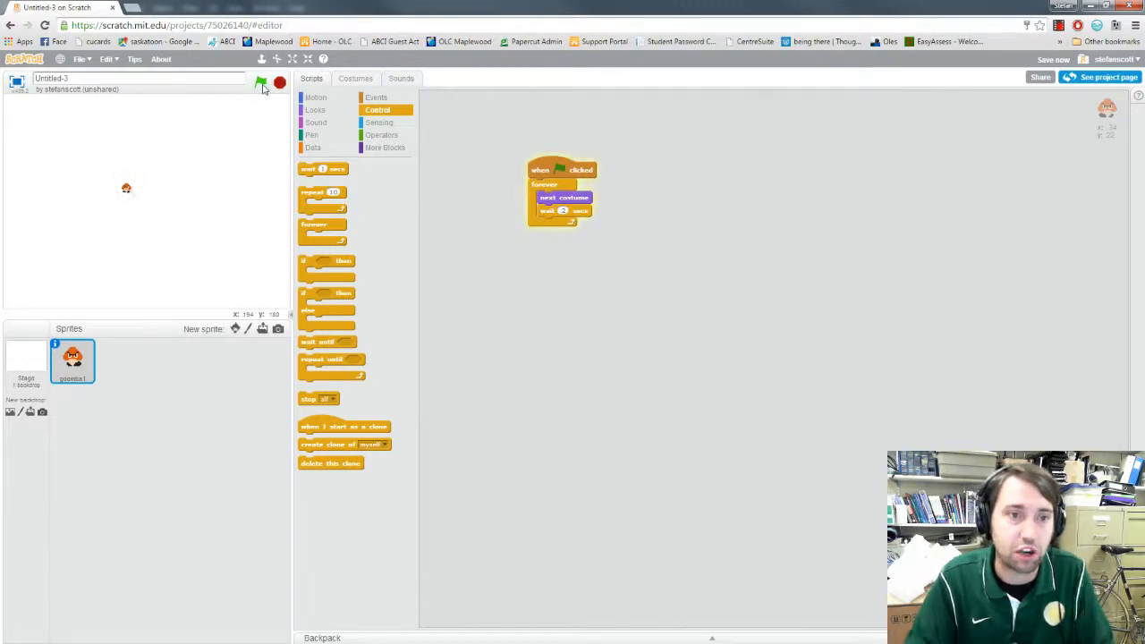